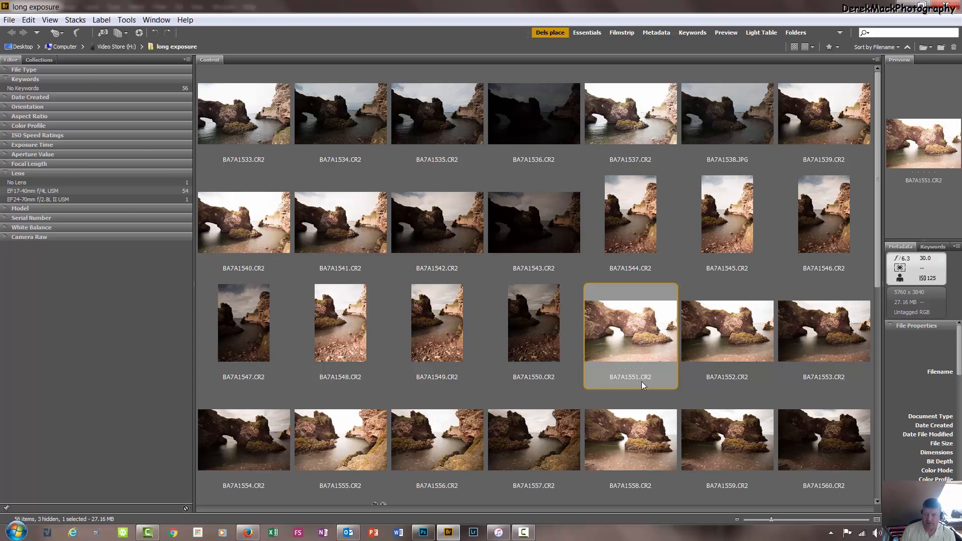
Examine the bracketed exposures BA7A1551 to BA7A1554 at full-screen size, checking the arch highlights and the sky detail up close.
key("space")
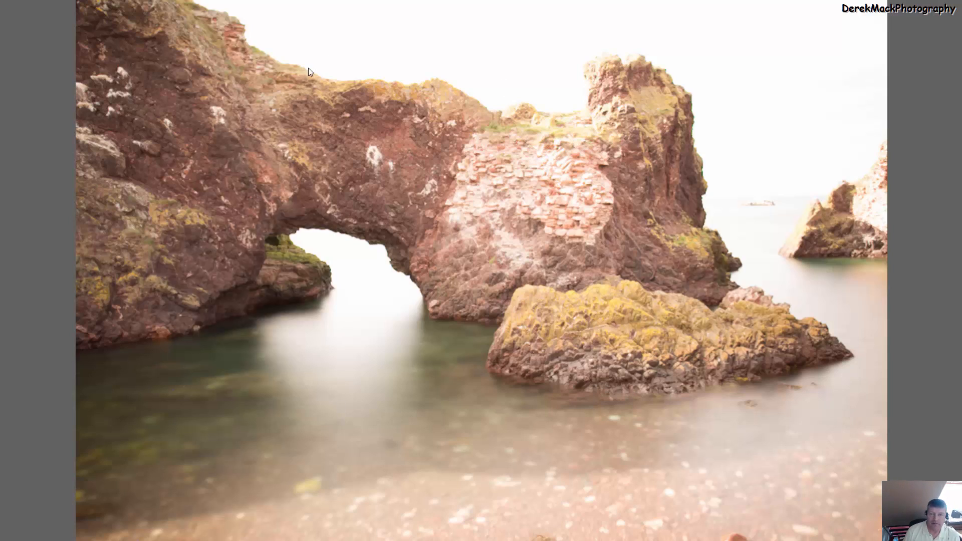
left_click(346, 268)
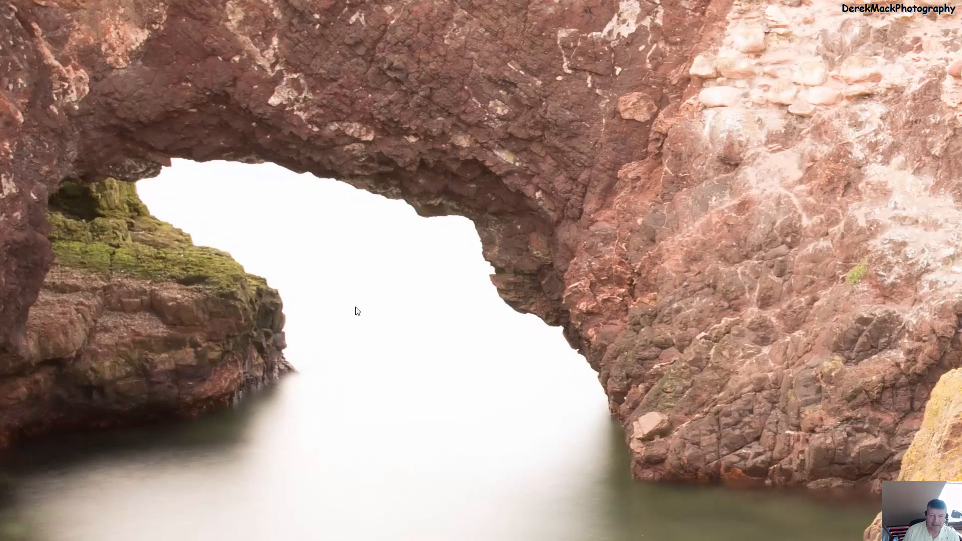
left_click(388, 283)
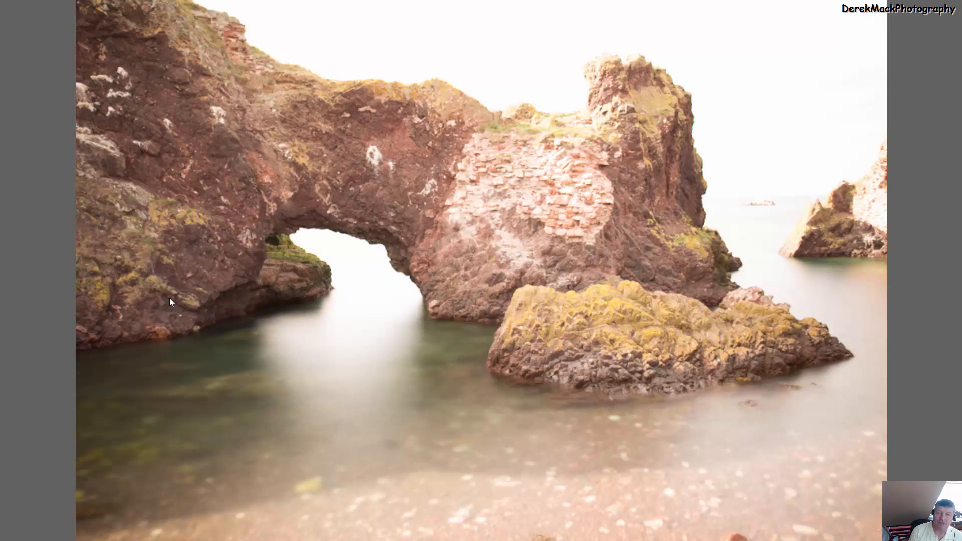
key("Right")
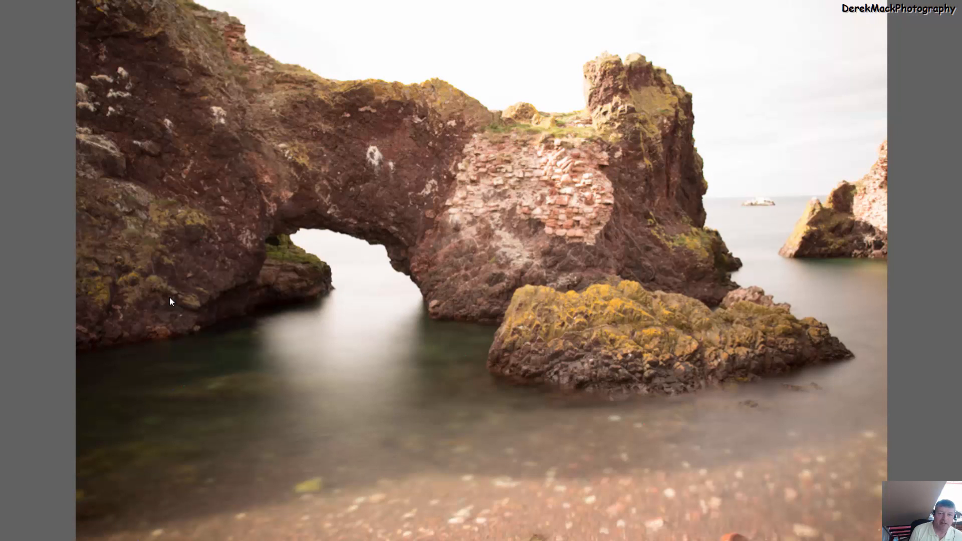
key("Right")
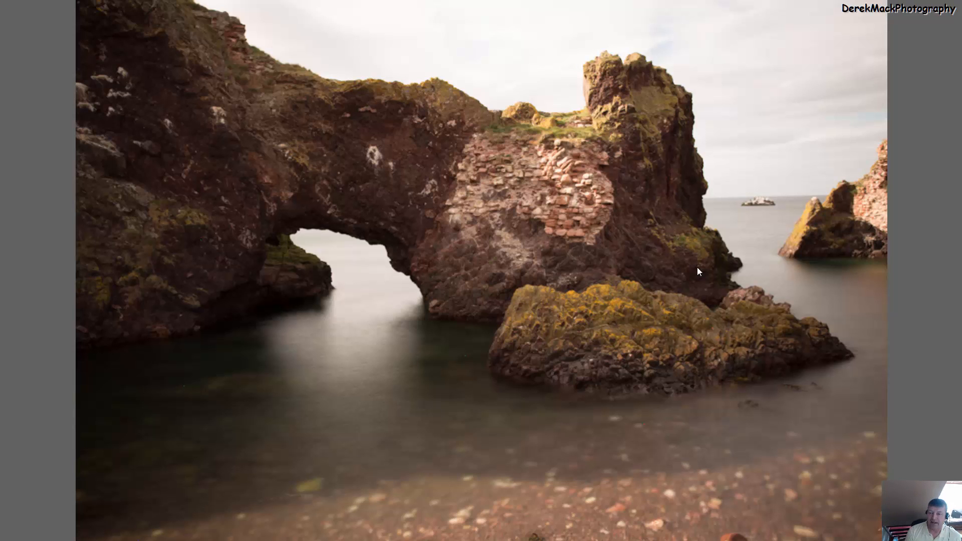
key("Right")
key("Right")
scroll(860, 125, "up", 5)
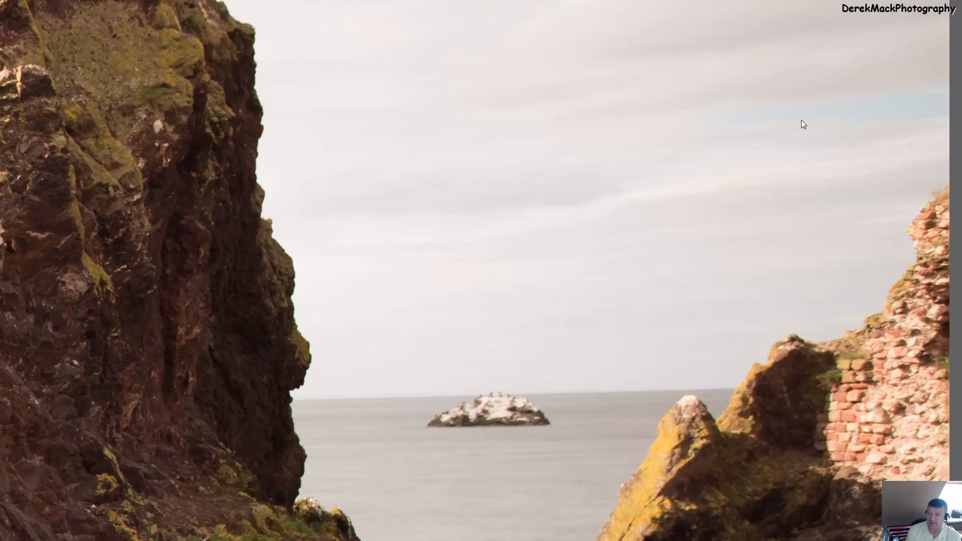
key("Right")
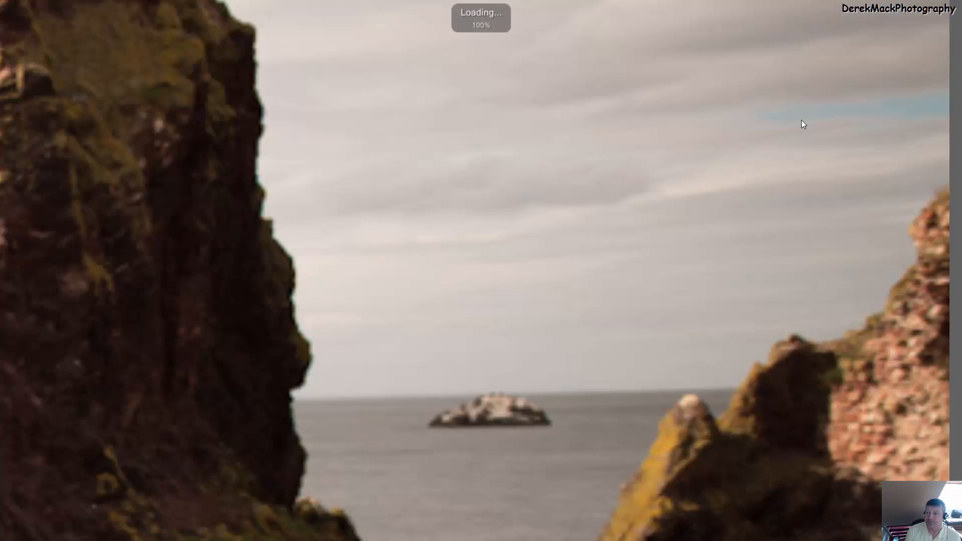
key("Left")
key("Right")
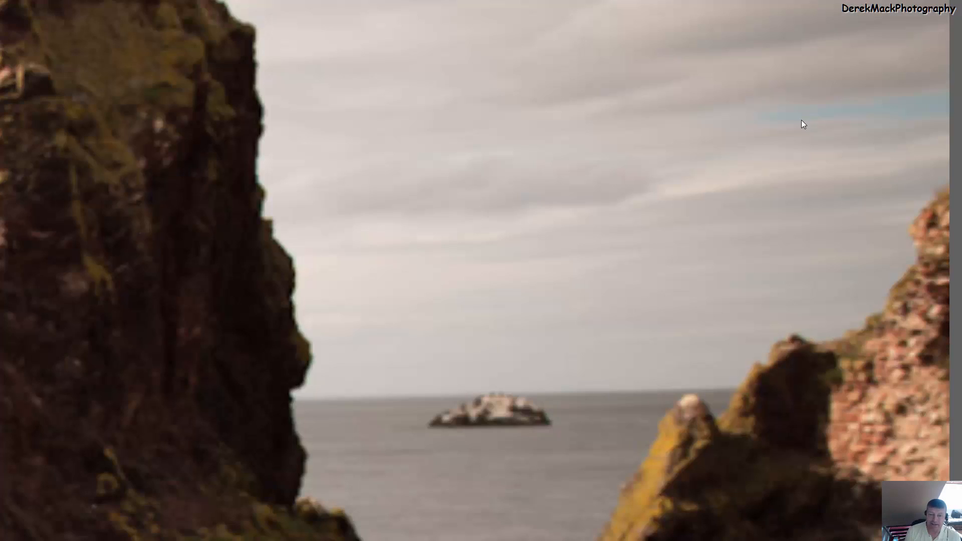
key("Escape")
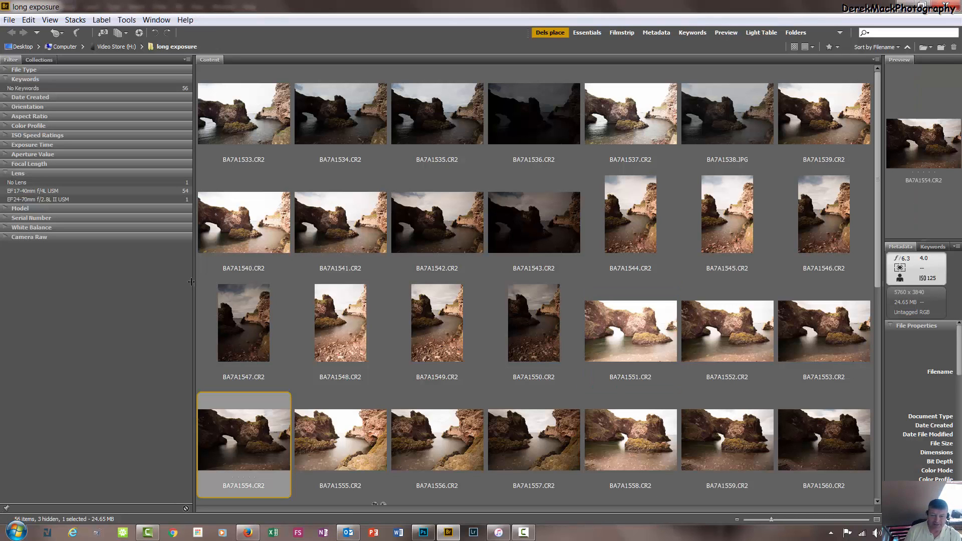
Compare BA7A1552 and BA7A1553 at full-screen size and inspect the dark waterline below the cliff up close.
left_click(816, 329)
left_click(726, 335)
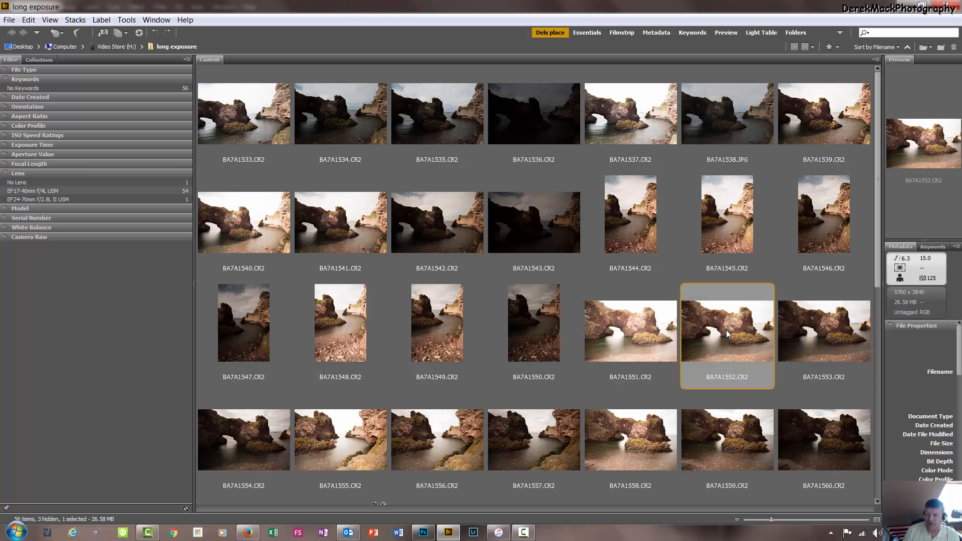
key("space")
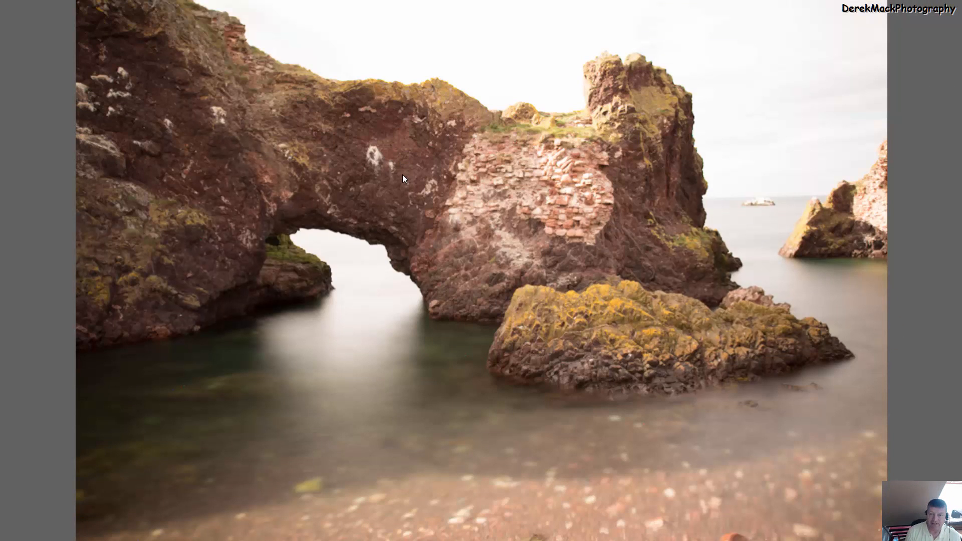
key("Right")
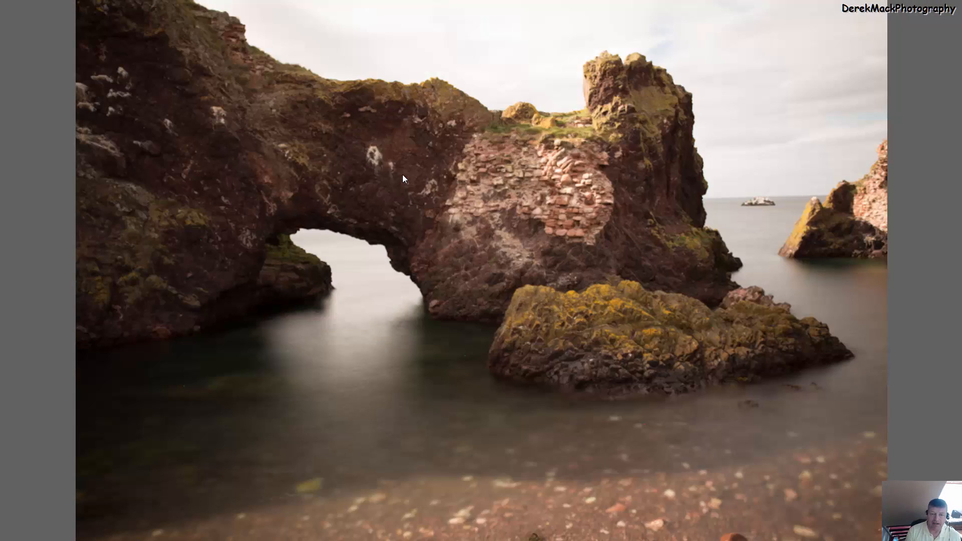
left_click(91, 362)
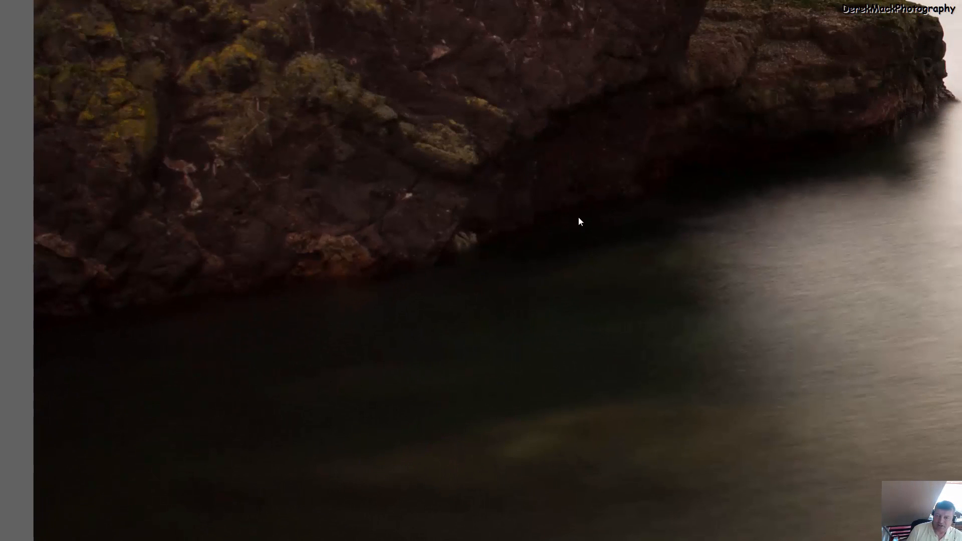
left_click(460, 262)
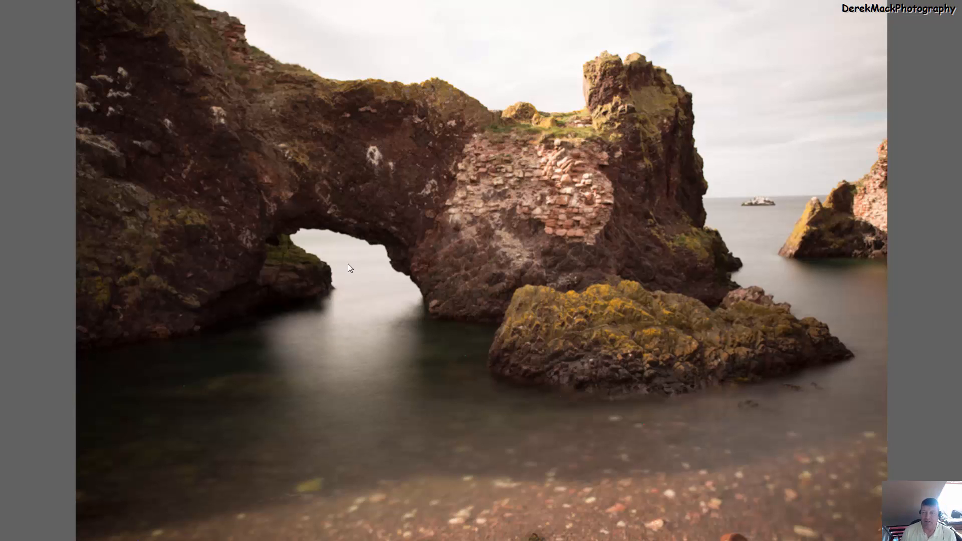
key("space")
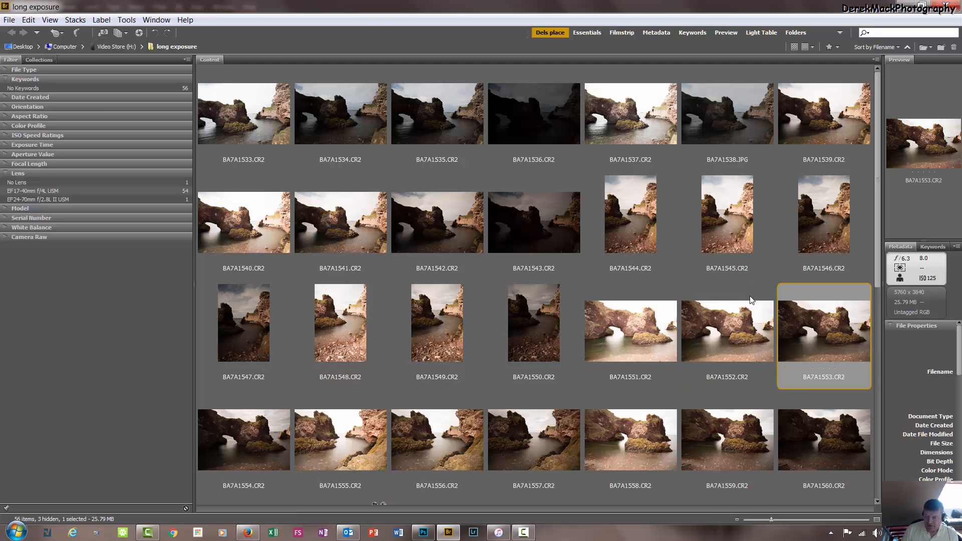
Load the four exposures BA7A1551.CR2 to BA7A1554.CR2 into Photoshop's Merge to HDR Pro.
left_click(645, 328)
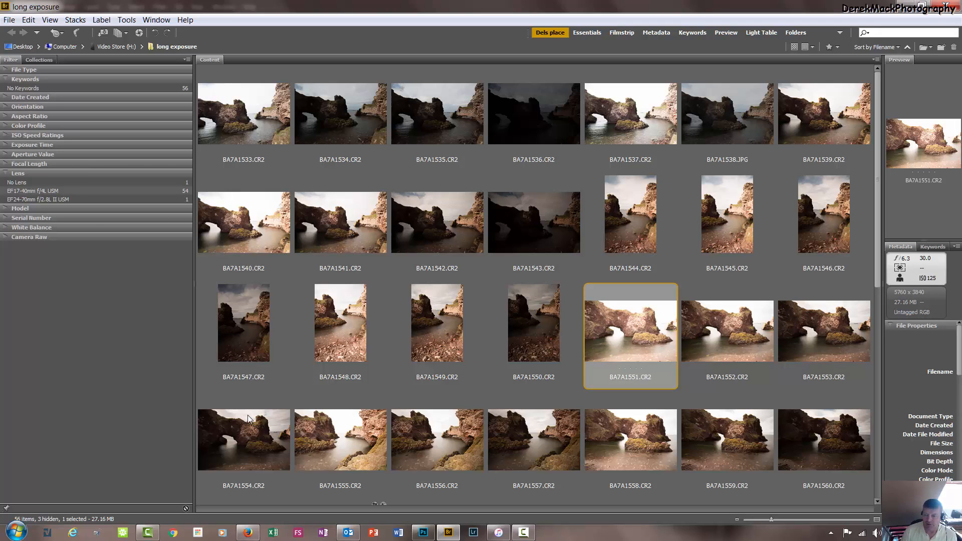
left_click(255, 438, "shift")
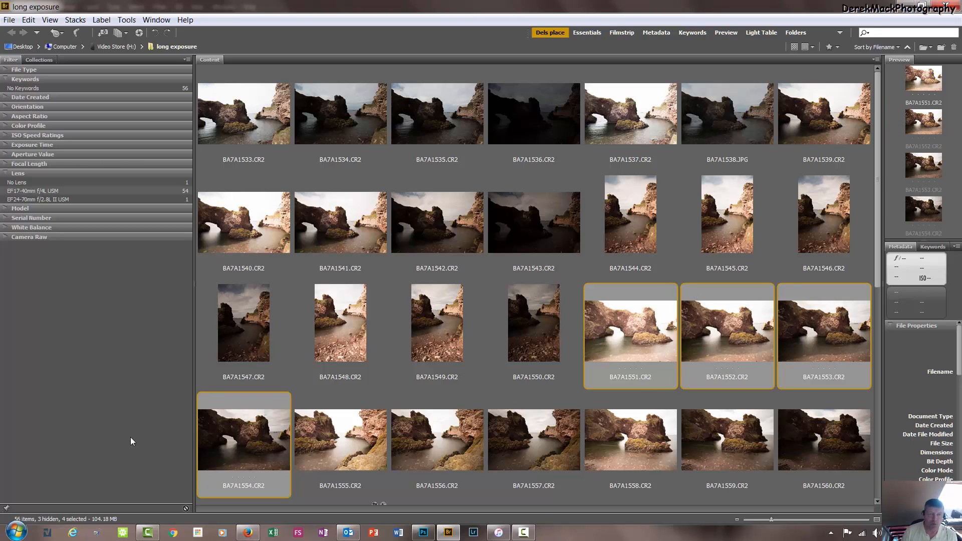
left_click(124, 21)
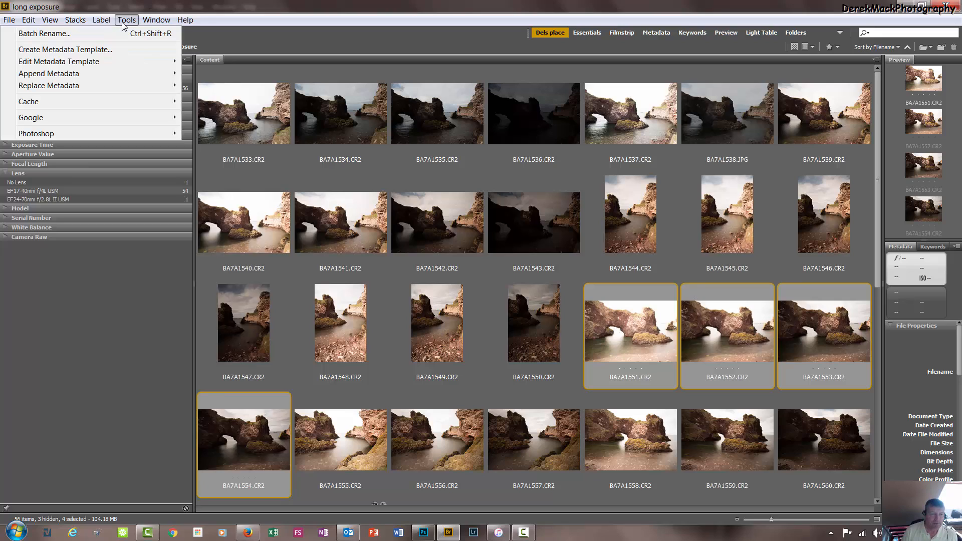
mouse_move(124, 137)
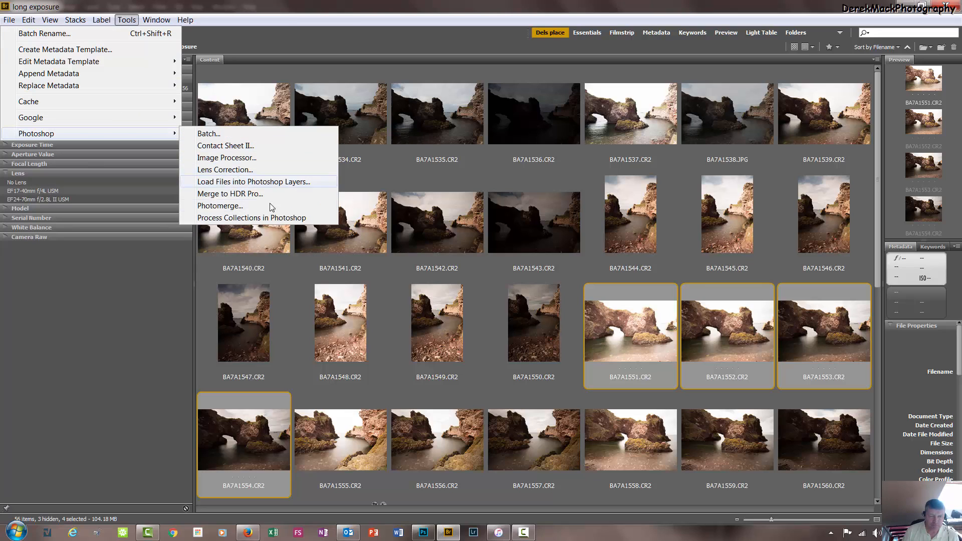
left_click(234, 194)
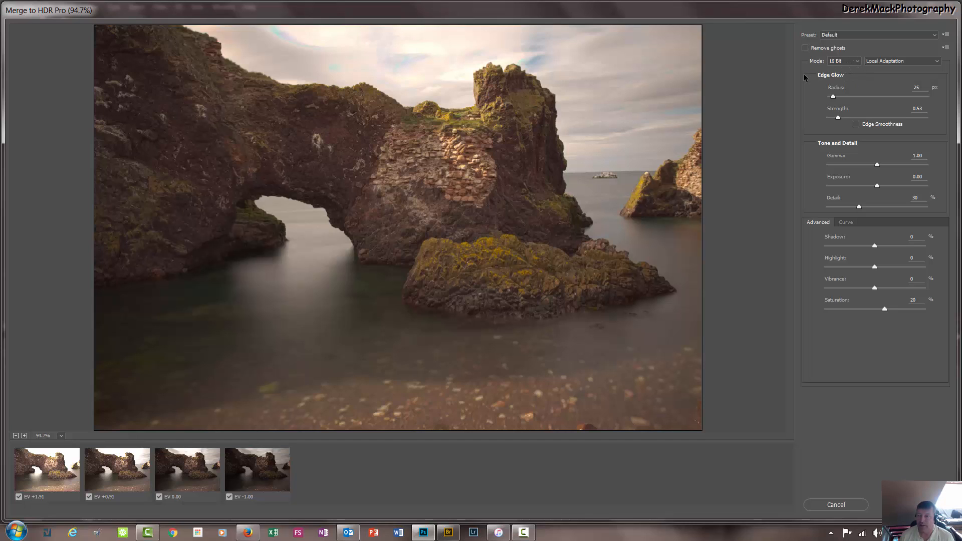
Try 8 Bit mode for the HDR merge and set it back to 16 Bit.
left_click(856, 61)
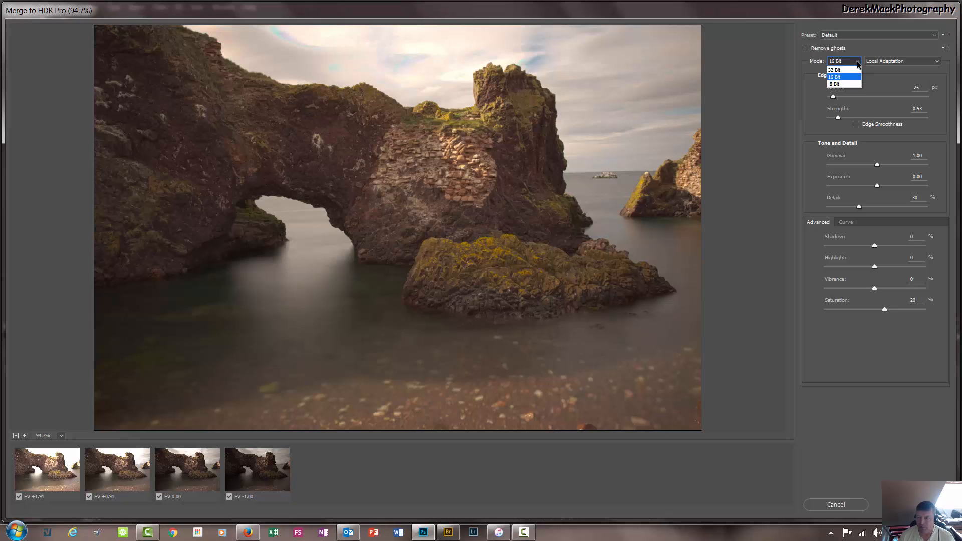
left_click(841, 84)
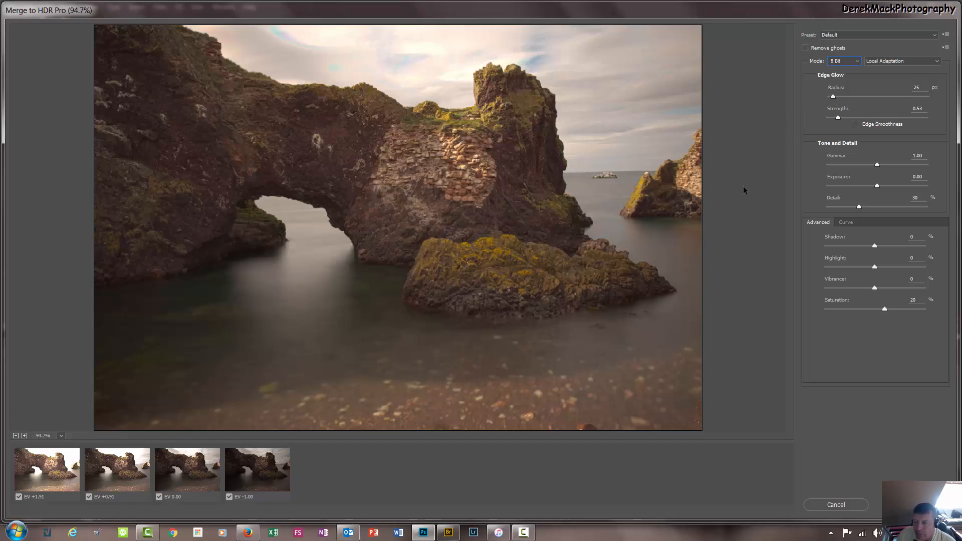
left_click(847, 61)
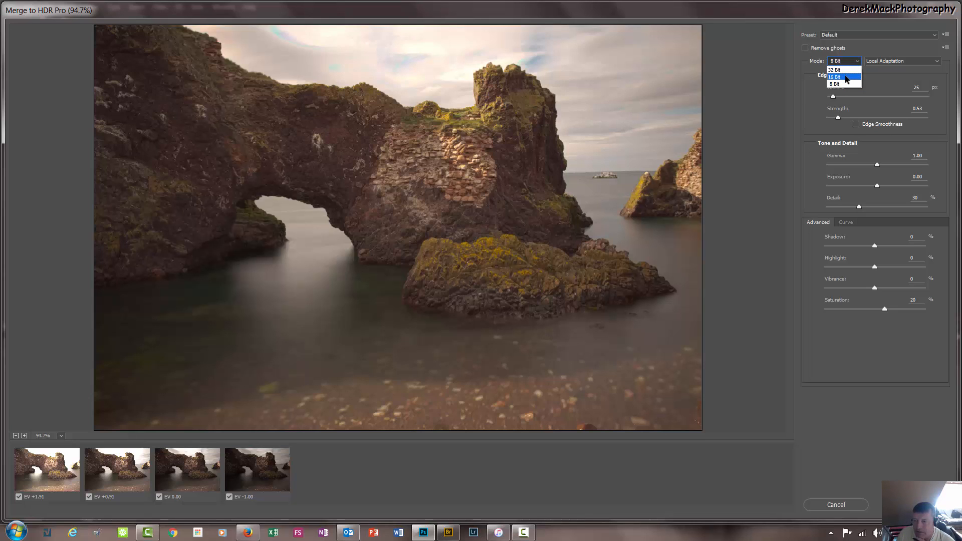
left_click(846, 77)
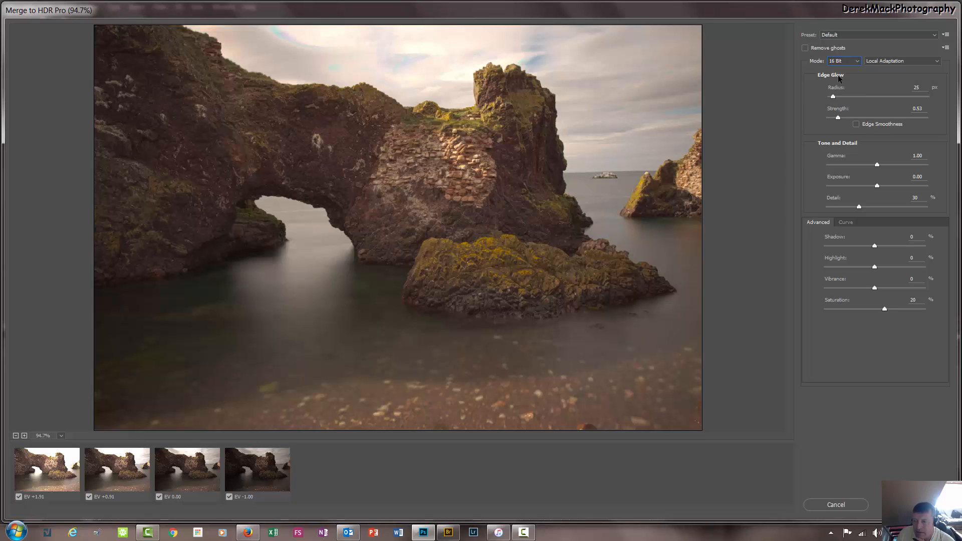
Preview HDR presets such as City Twilight, Flat, More Saturated and Photorealistic Low Contrast, and return to the Default preset.
left_click(854, 35)
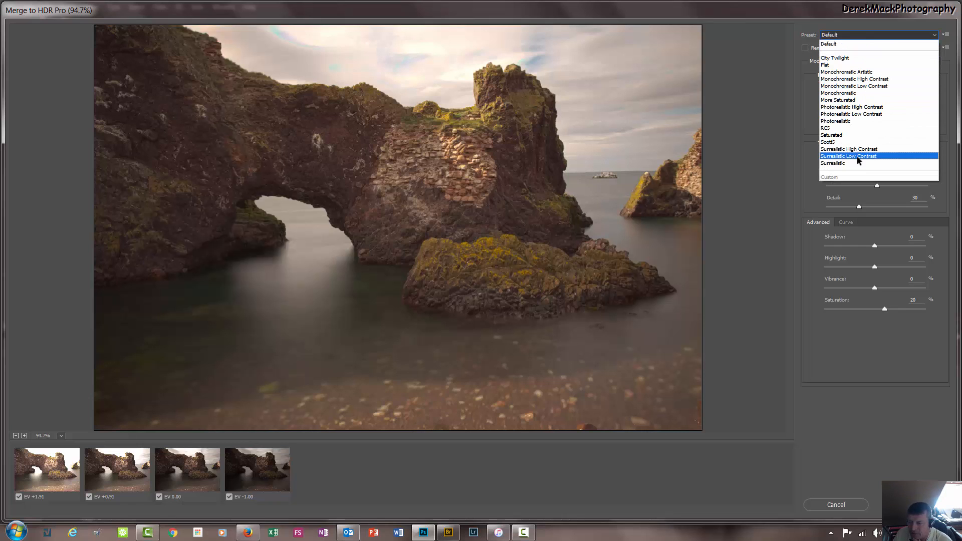
left_click(859, 59)
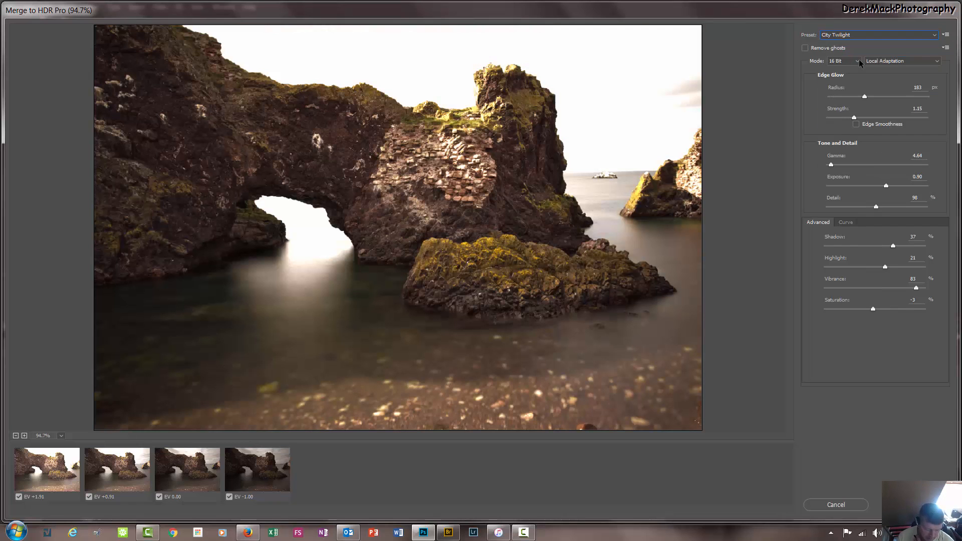
key("Down")
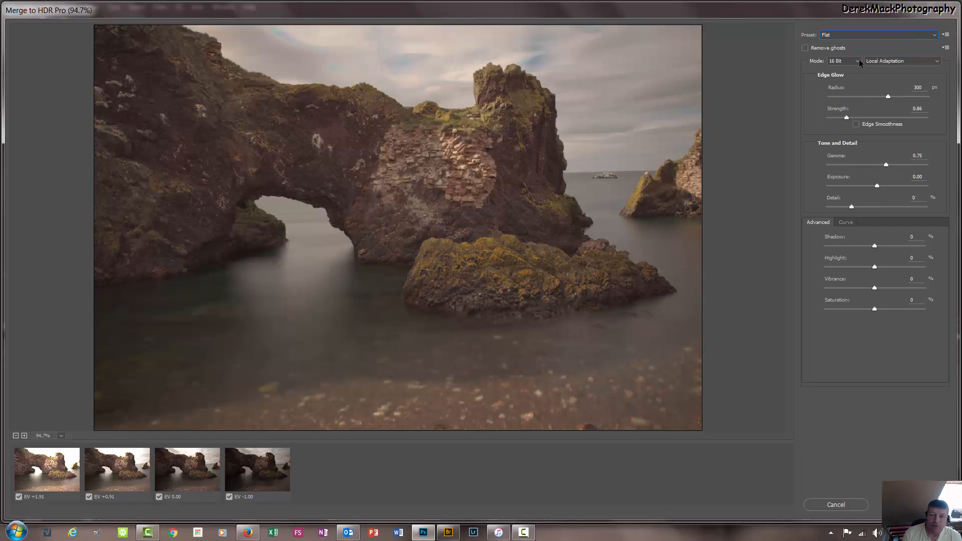
key("Down")
key("Down")
key("Down")
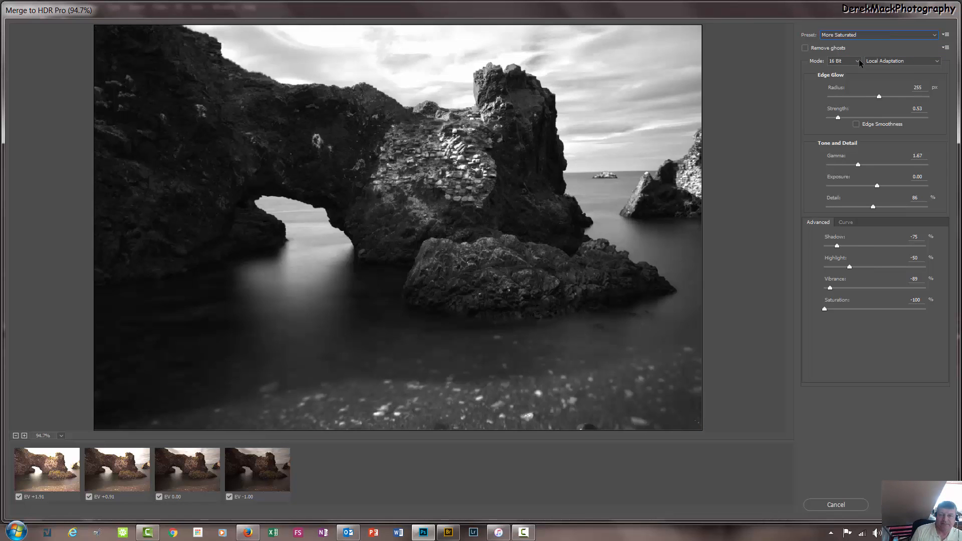
key("Down")
key("Down")
key("Down")
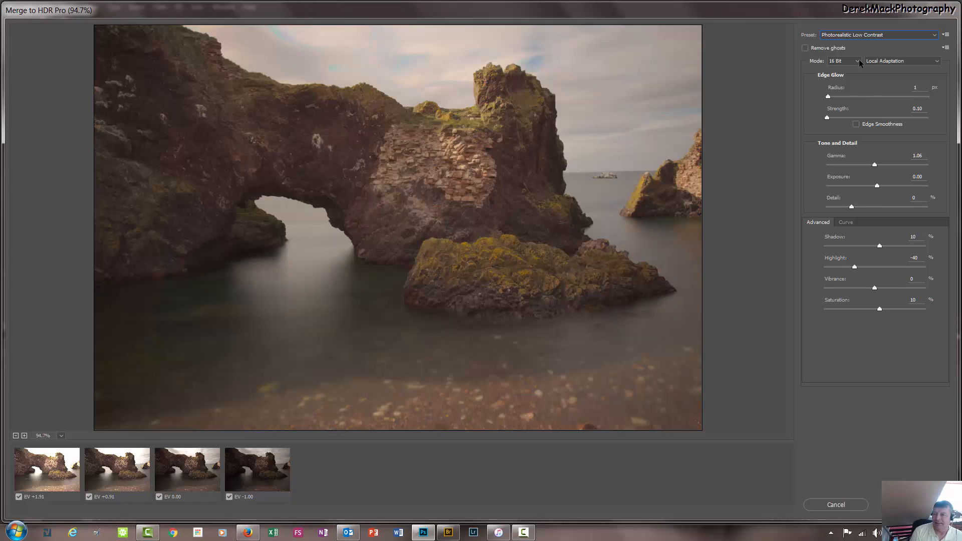
key("Up")
key("Up")
key("Up")
key("Up")
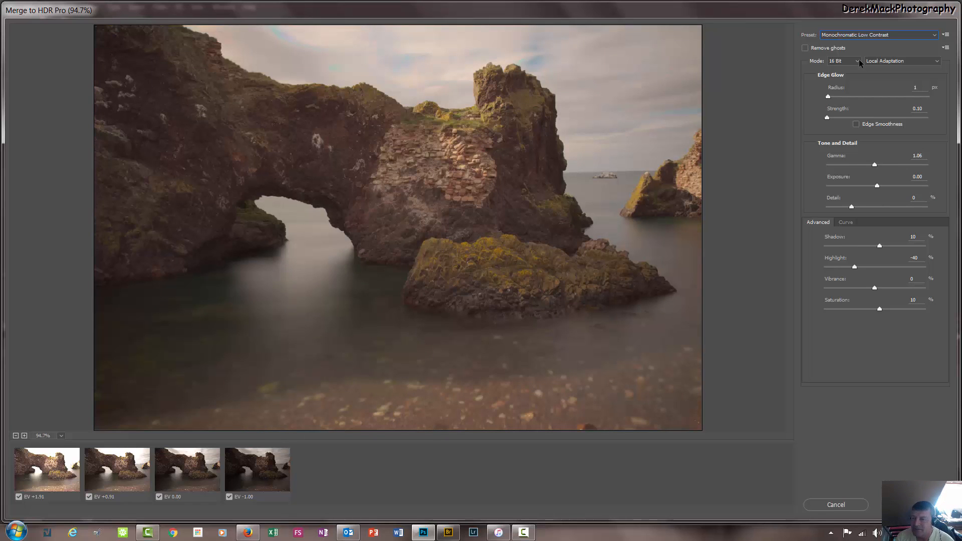
key("Up")
key("Up")
key("Up")
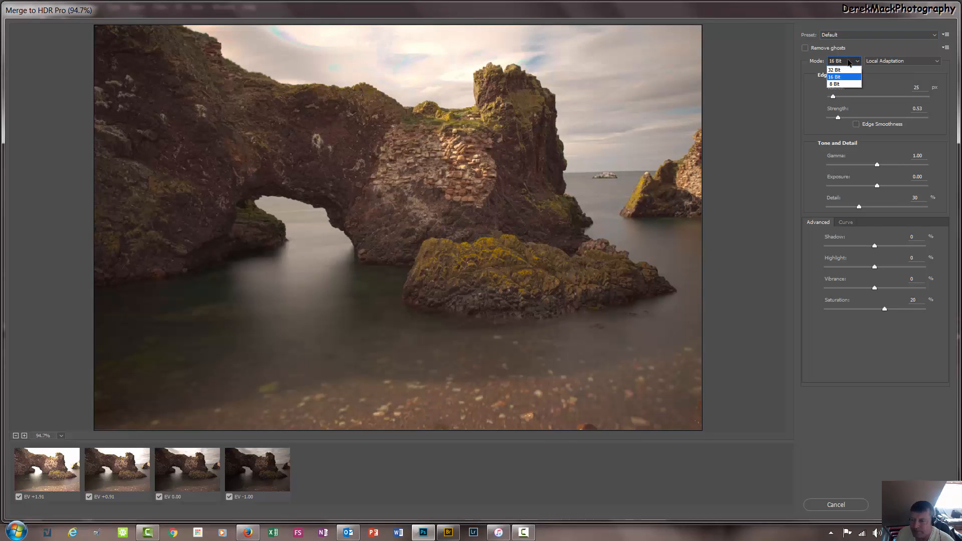
Turn on ghost removal for the merge and adjust its tones to 59% Shadow and 20% Highlight.
left_click(805, 48)
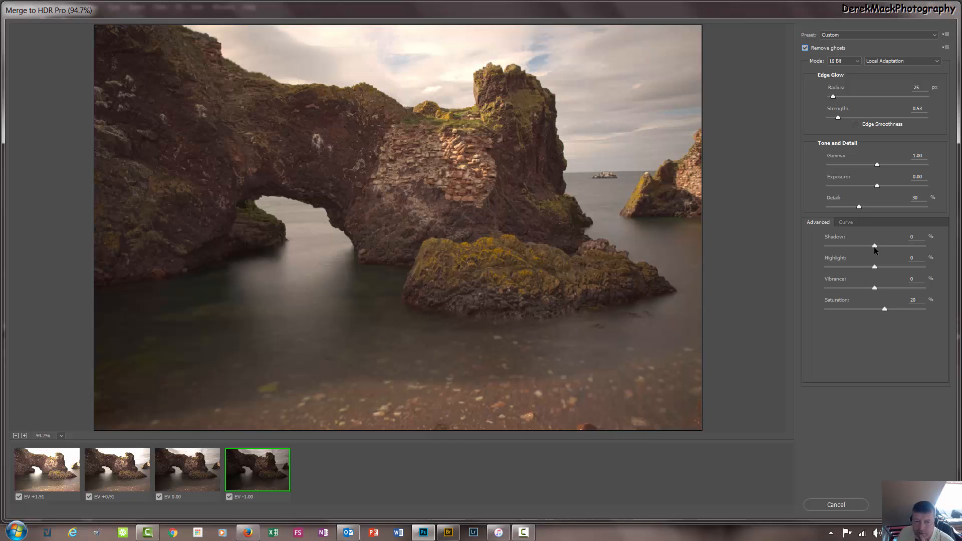
left_click_drag(874, 247, 885, 251)
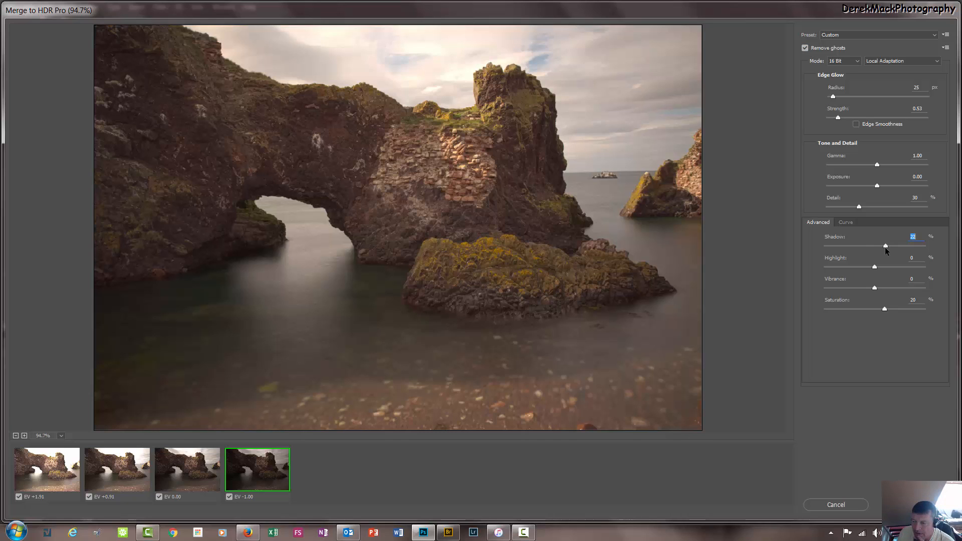
left_click_drag(897, 248, 903, 248)
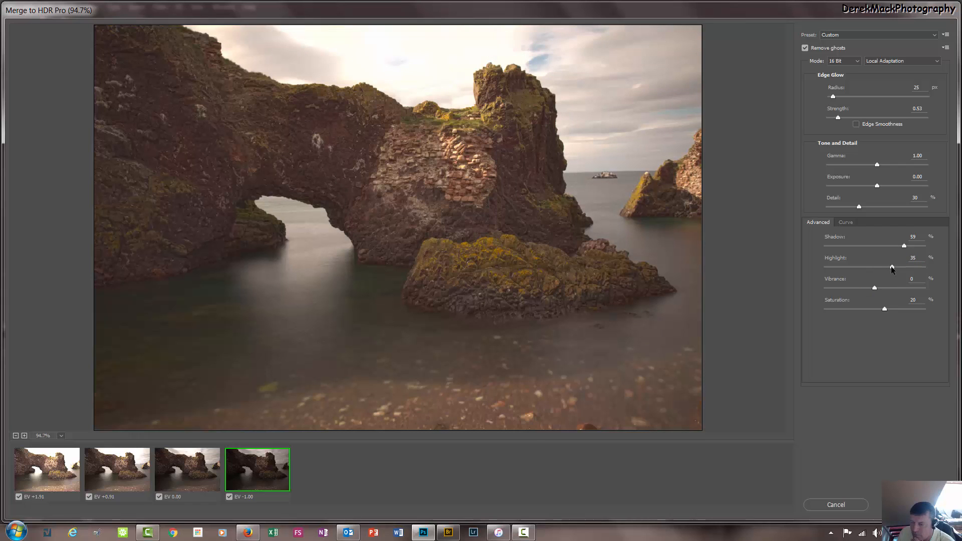
left_click_drag(891, 268, 884, 269)
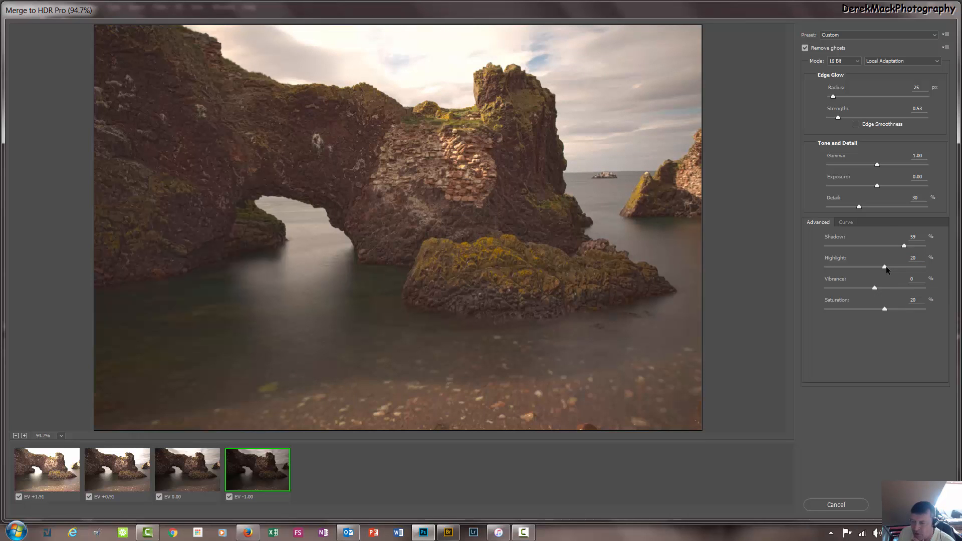
Try lowering the HDR merge's Highlight to -11% and raising its Shadow to 100%.
left_click_drag(882, 267, 867, 269)
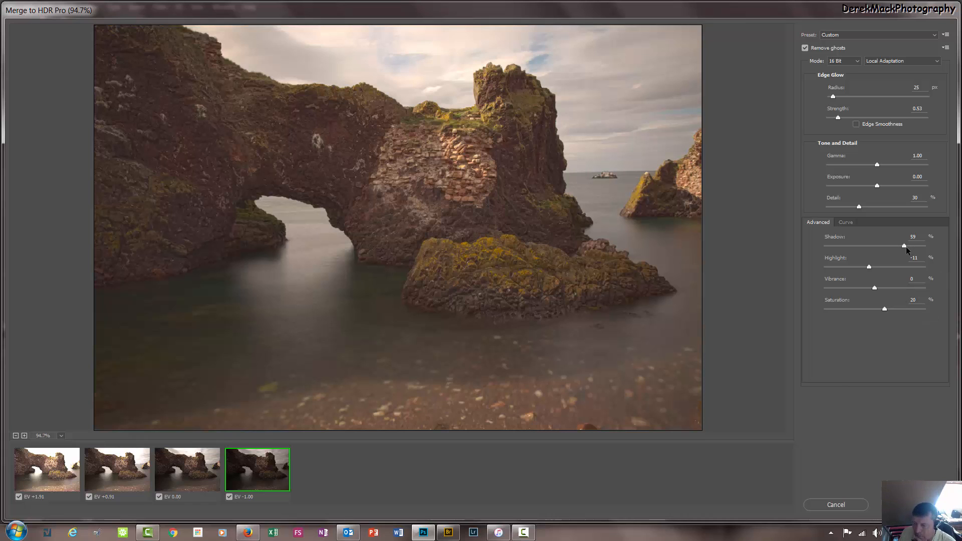
left_click_drag(905, 246, 940, 243)
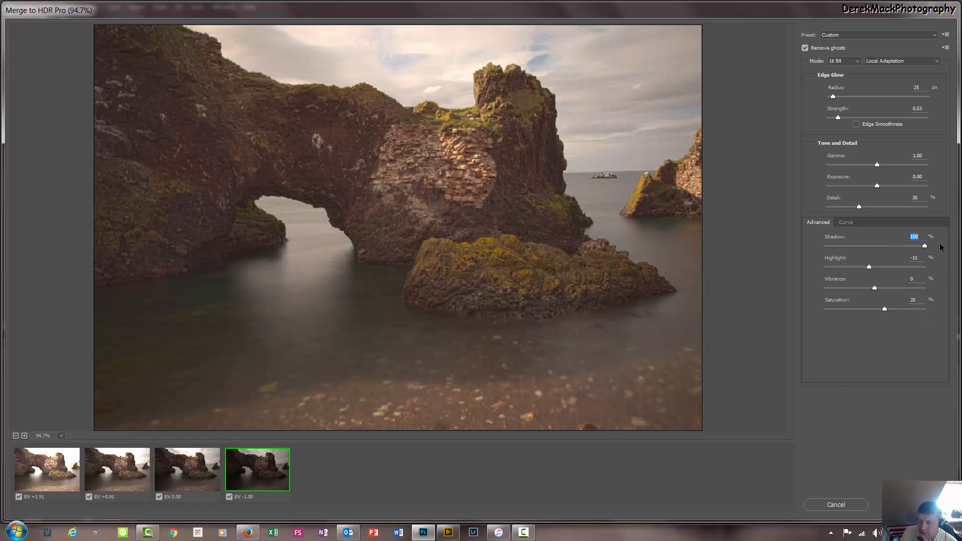
left_click(744, 304)
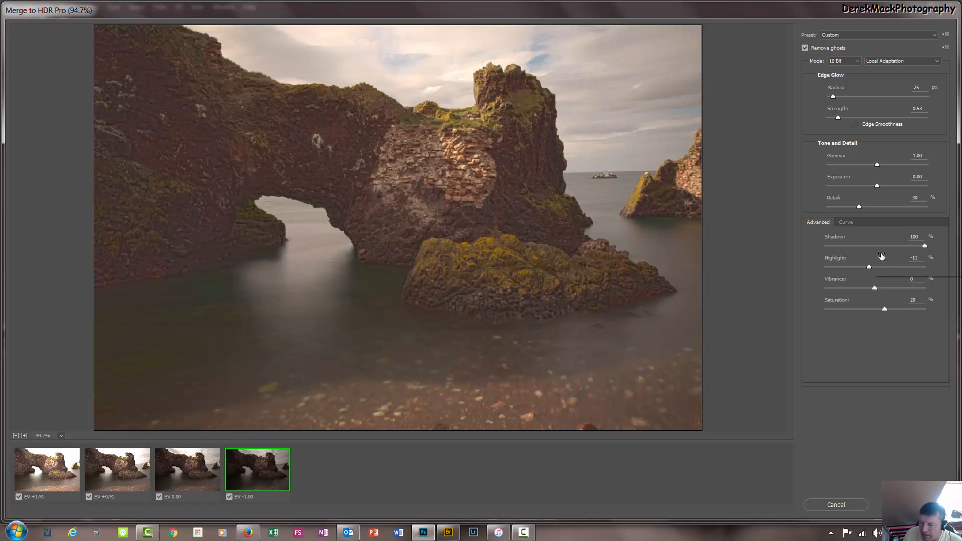
Set the HDR merge's Exposure to 0.10 and Gamma to 1.43, and switch its mode to 8 Bit.
left_click(876, 184)
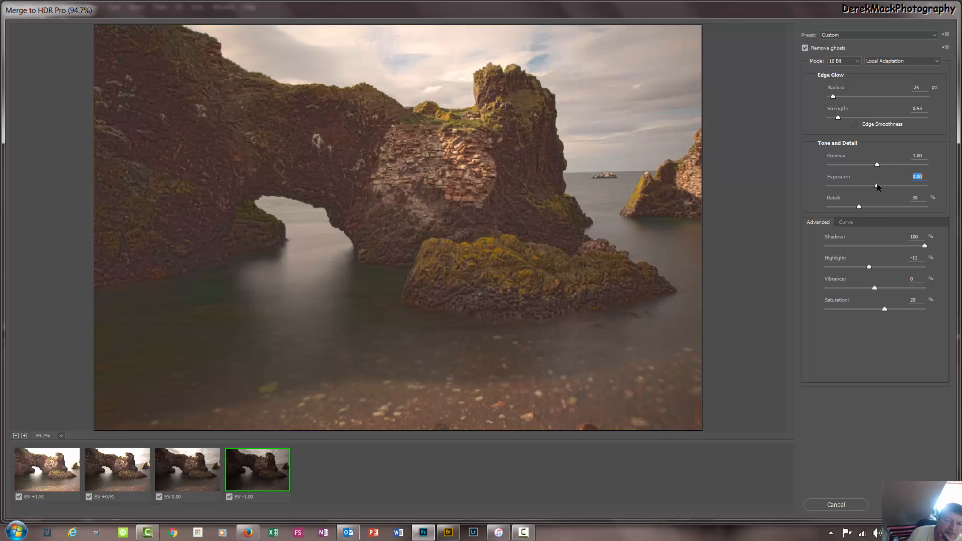
left_click_drag(877, 184, 896, 188)
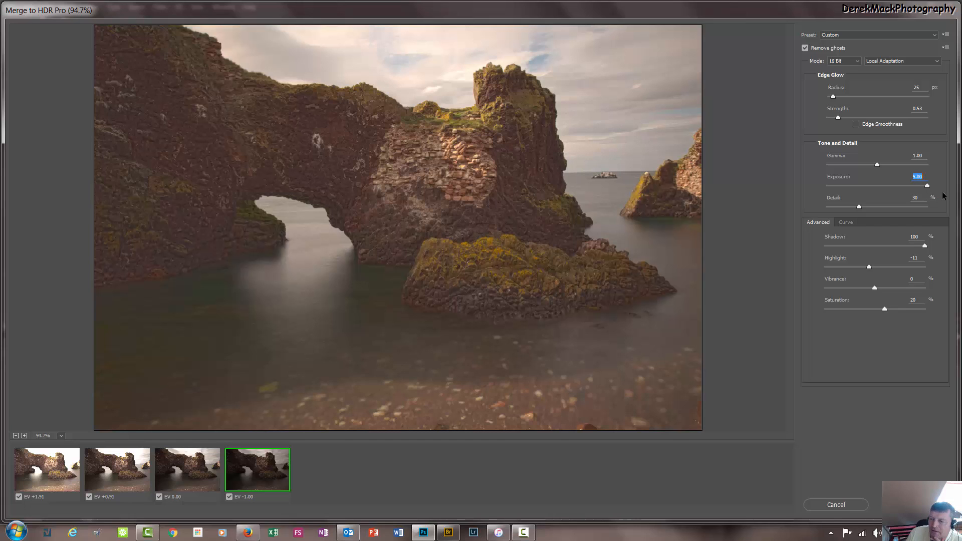
left_click_drag(927, 185, 878, 199)
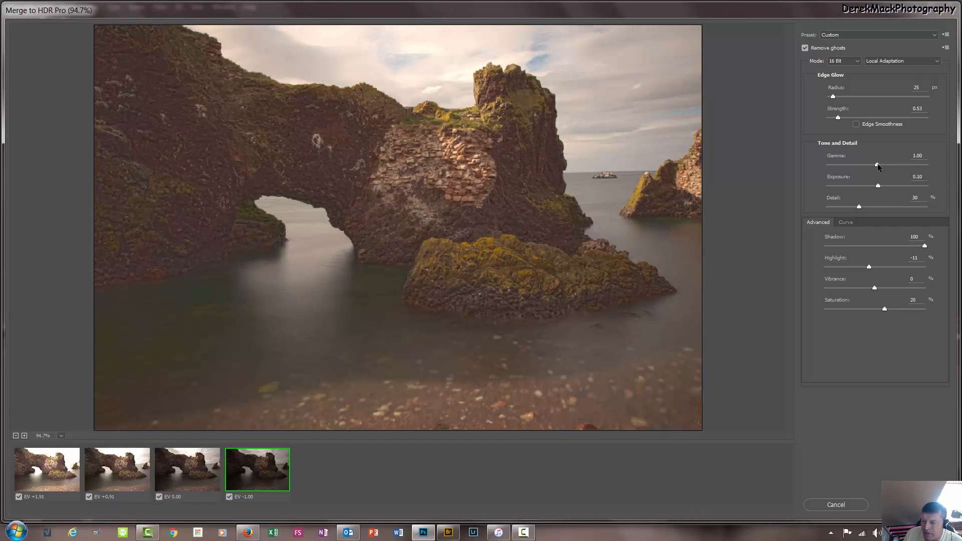
left_click_drag(877, 164, 906, 166)
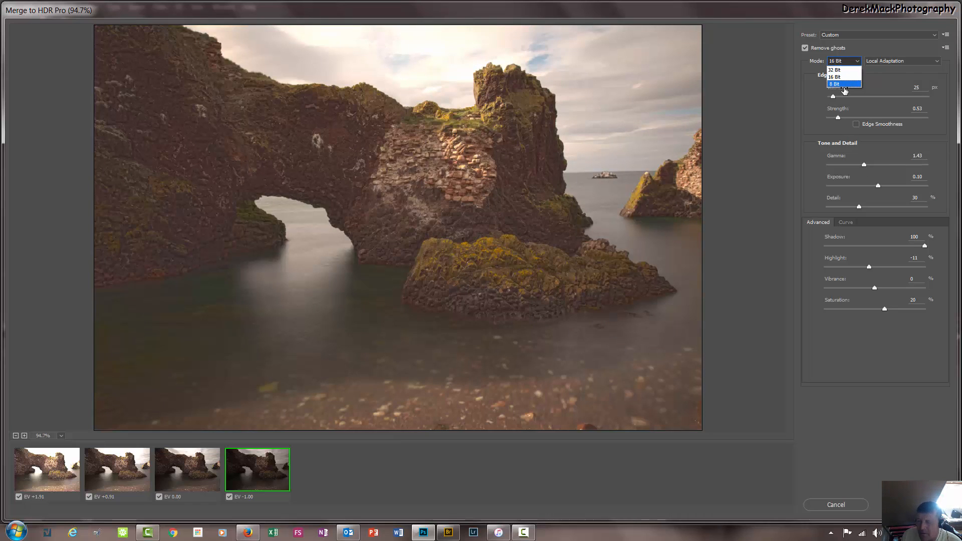
left_click(844, 85)
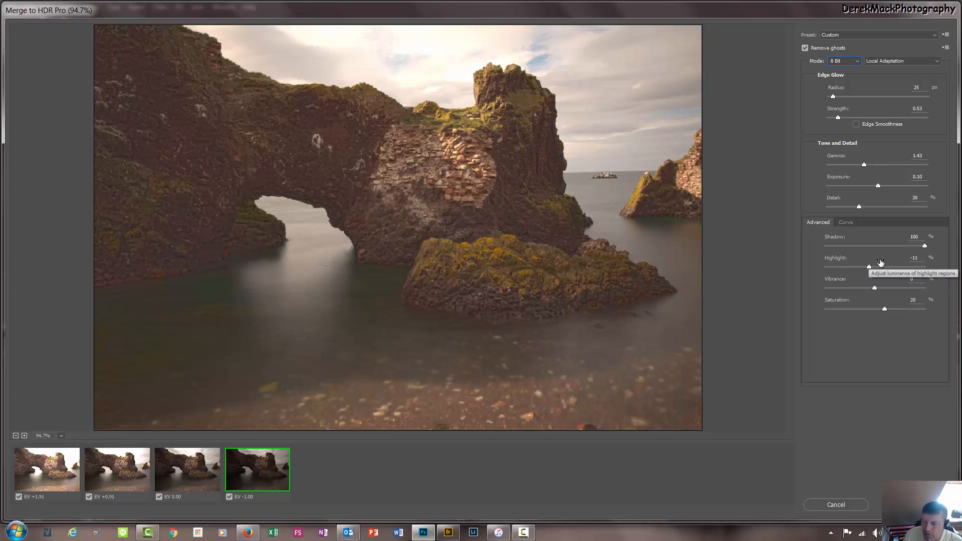
Try a Highlight value of 25% for the HDR merge.
double_click(914, 257)
type("25")
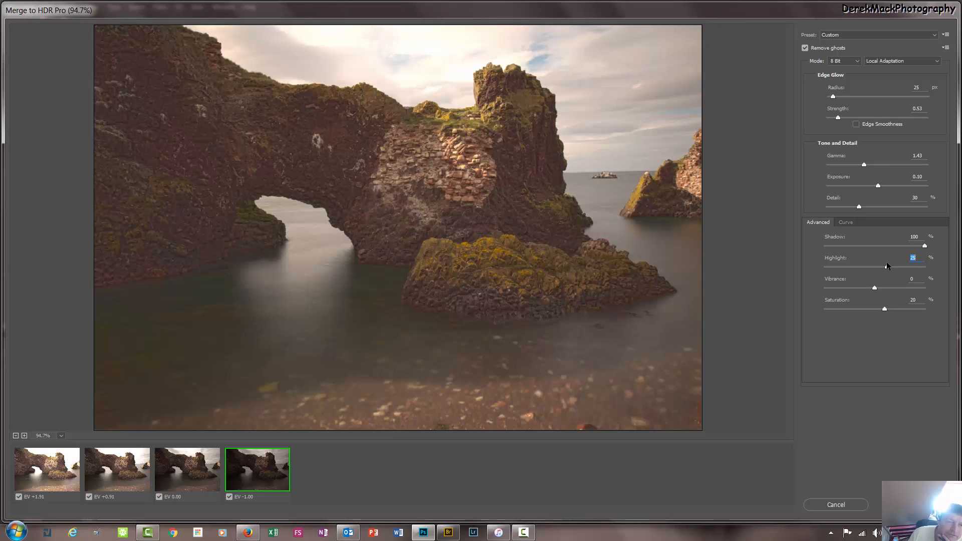
key("Return")
left_click(156, 244)
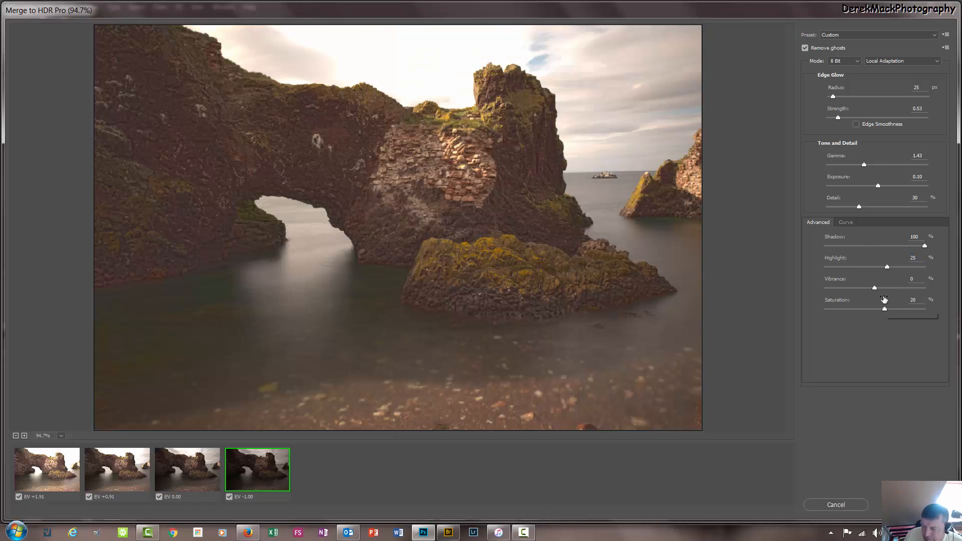
Set the merge's Vibrance to 29%, Highlight to -27% and Shadow to 46%, and create the merged HDR image.
left_click(874, 288)
left_click_drag(874, 290, 935, 289)
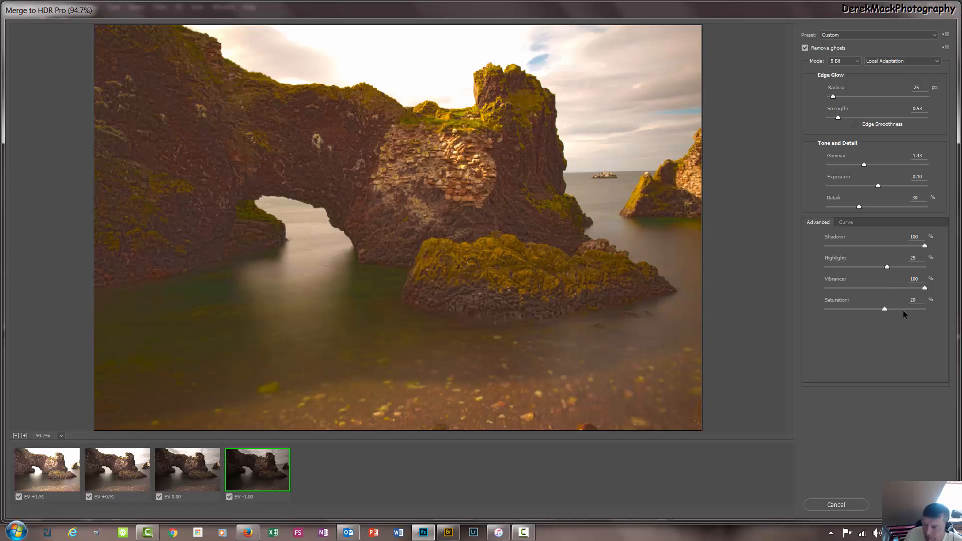
left_click_drag(924, 289, 889, 299)
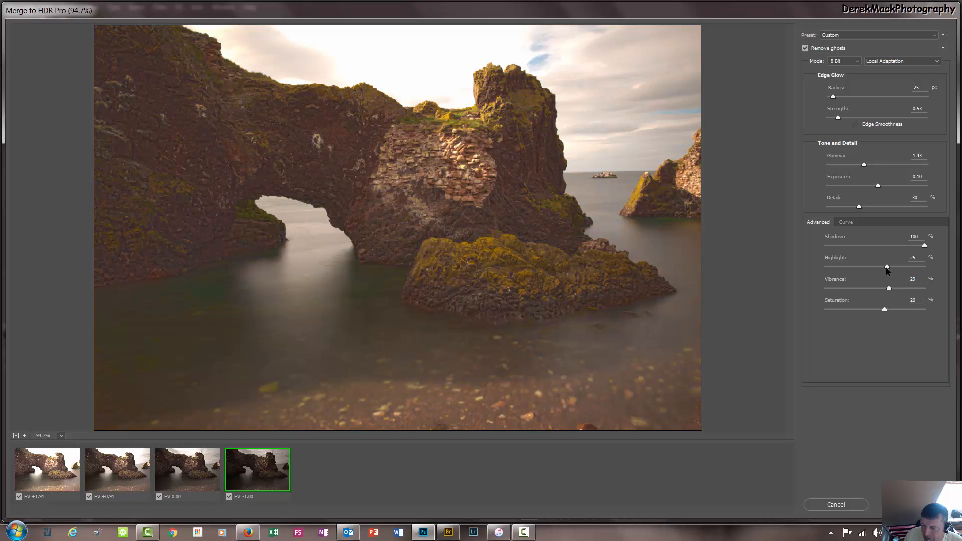
left_click_drag(887, 268, 861, 268)
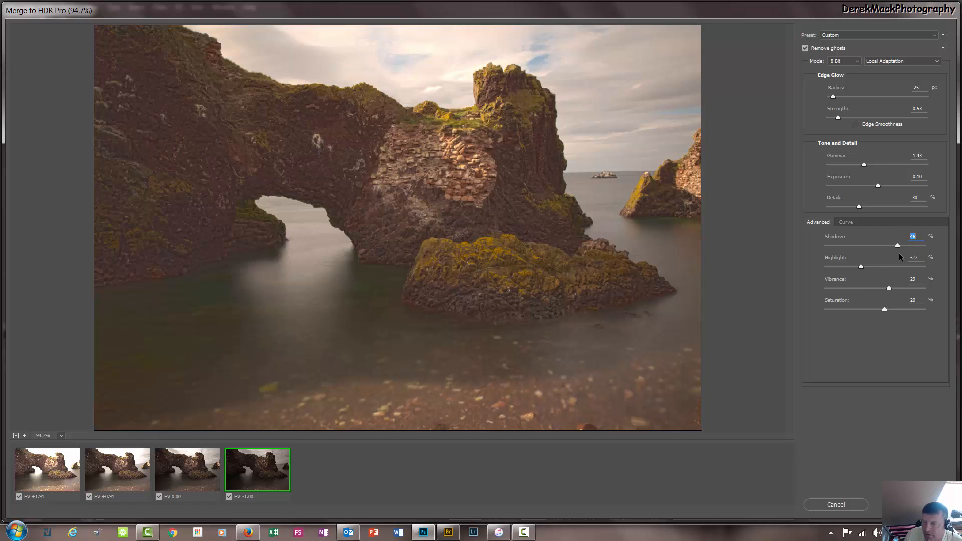
type("46")
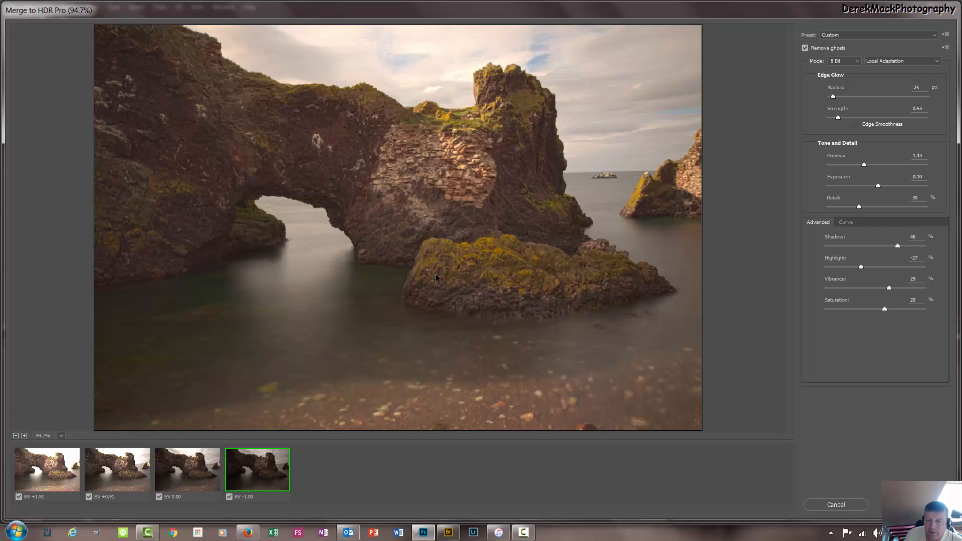
left_click(919, 505)
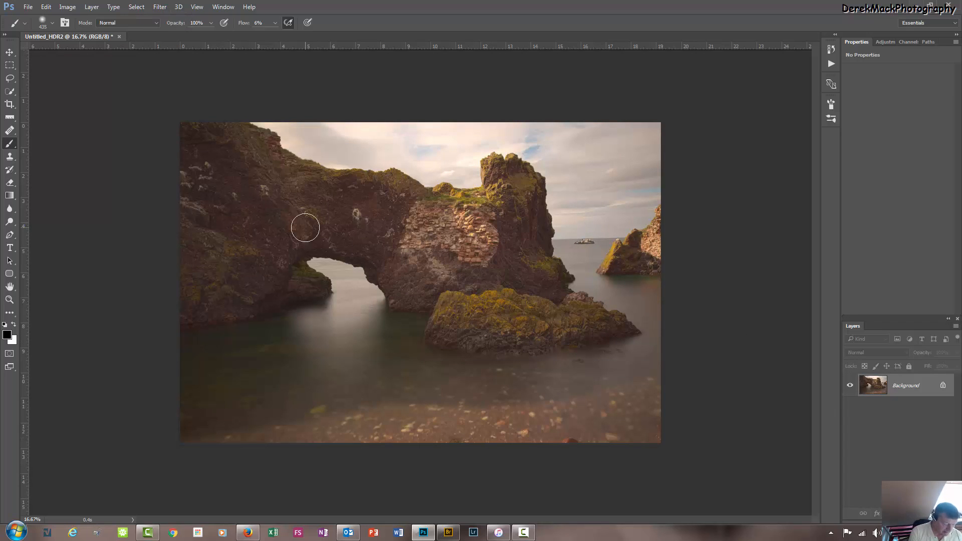
Duplicate the Background layer and open the copy in the Camera Raw Filter.
key("ctrl+j")
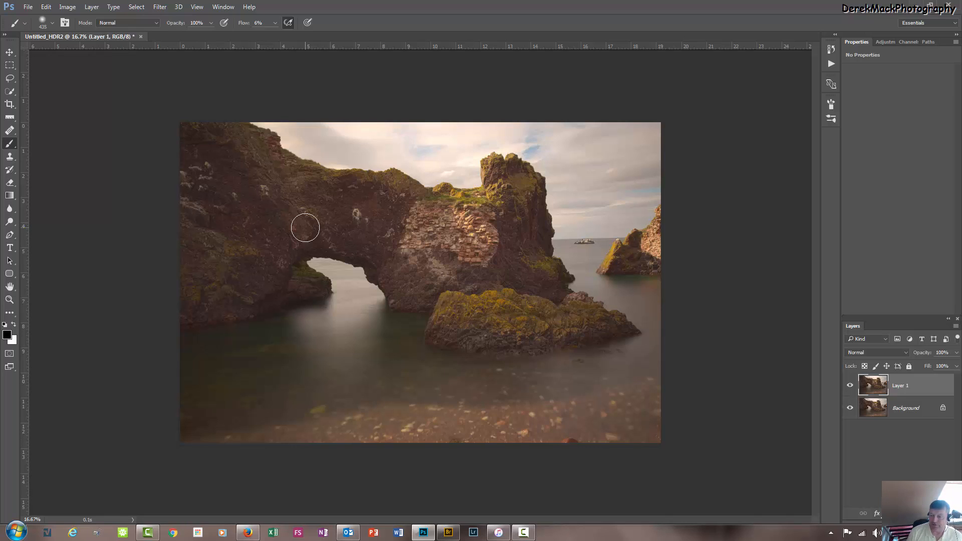
left_click(160, 7)
left_click(196, 83)
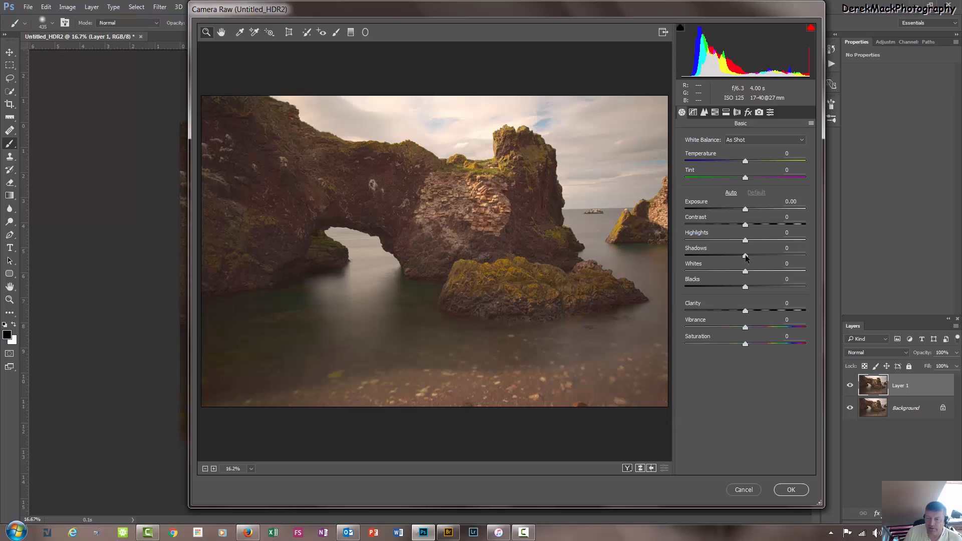
In Camera Raw, set Shadows to +21, Exposure to +0.70, Highlights to -100, Vibrance to +32 and Temperature to -3.
mouse_move(745, 256)
left_mouse_down()
mouse_move(777, 256)
mouse_move(758, 261)
left_mouse_up()
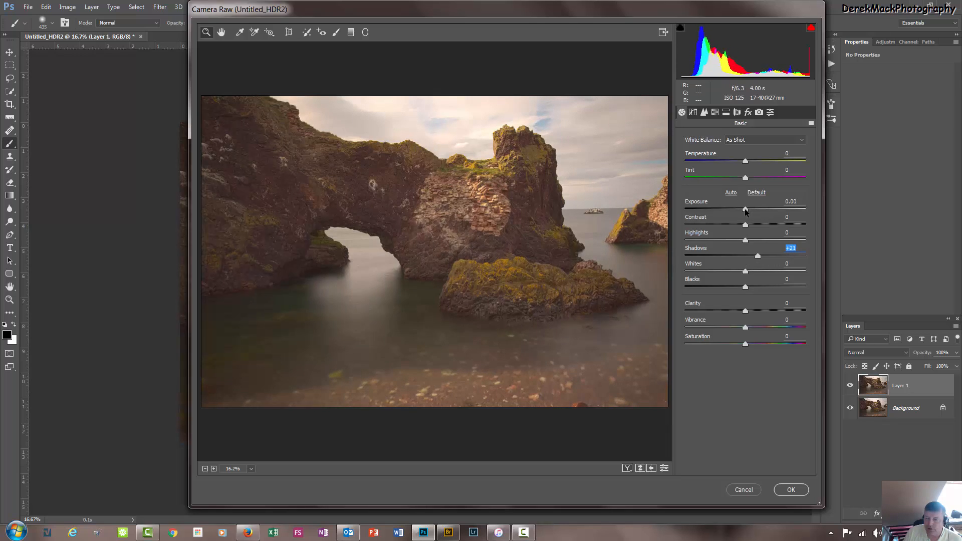
left_click_drag(746, 210, 753, 209)
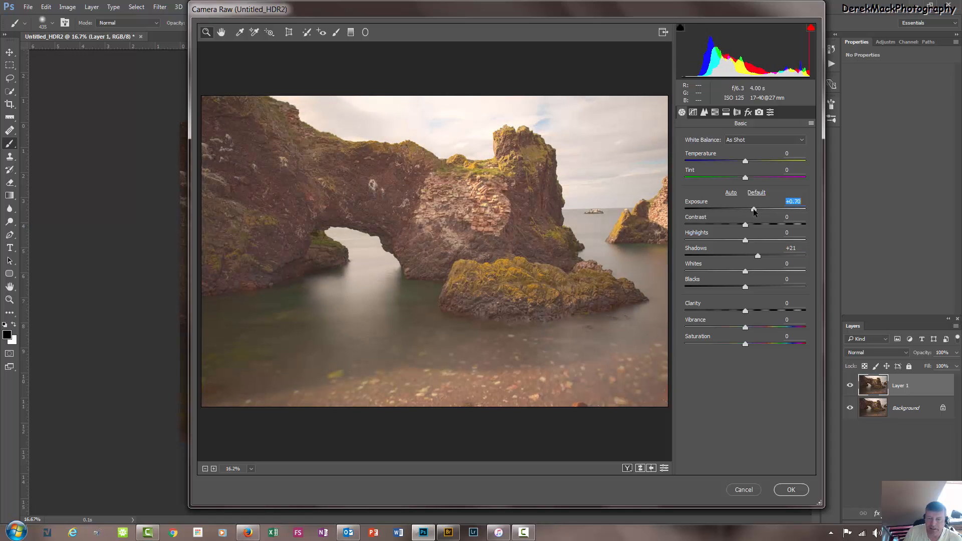
left_click_drag(745, 241, 696, 241)
left_click_drag(696, 243, 684, 245)
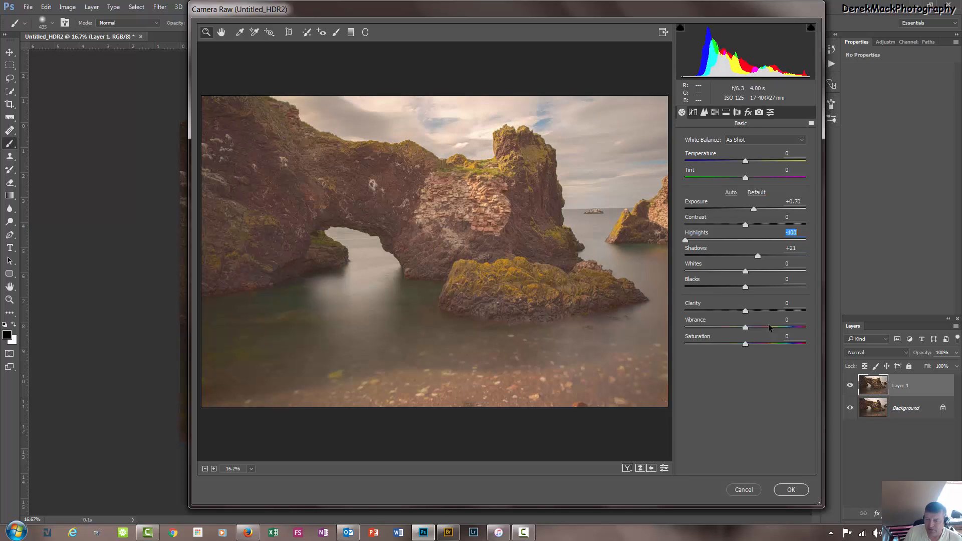
left_click_drag(746, 329, 765, 335)
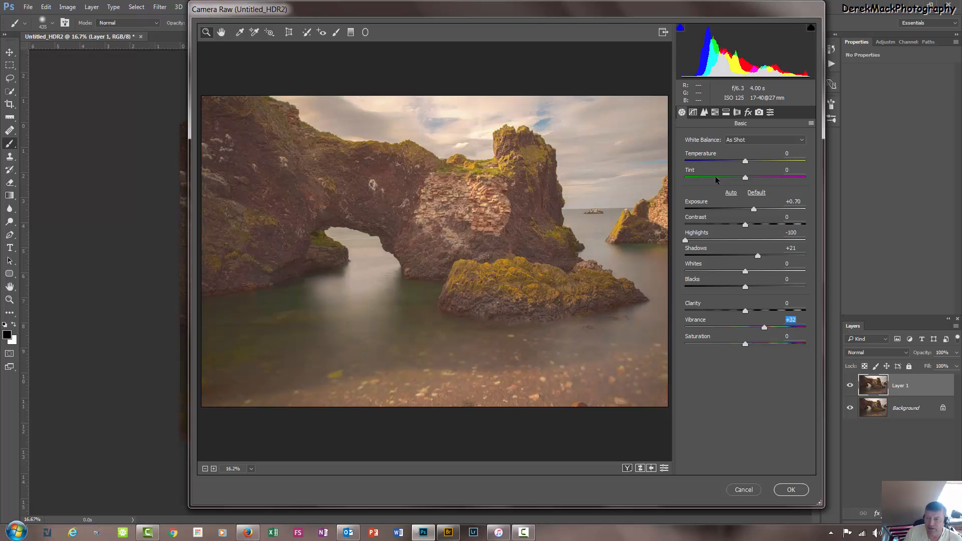
left_click_drag(745, 164, 744, 164)
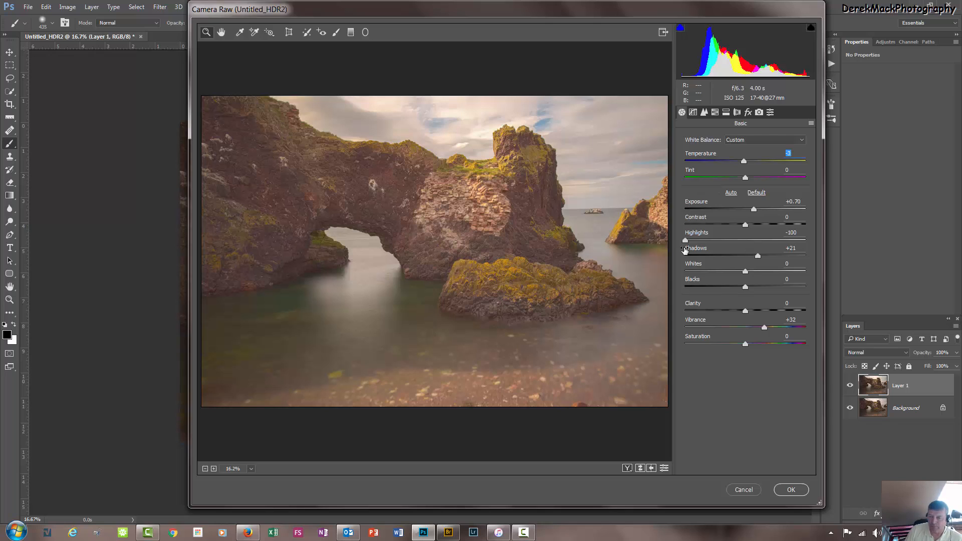
Adjust Highlights to -71 and Shadows to -14, and apply the Camera Raw Filter to the duplicate layer.
left_click_drag(684, 241, 702, 241)
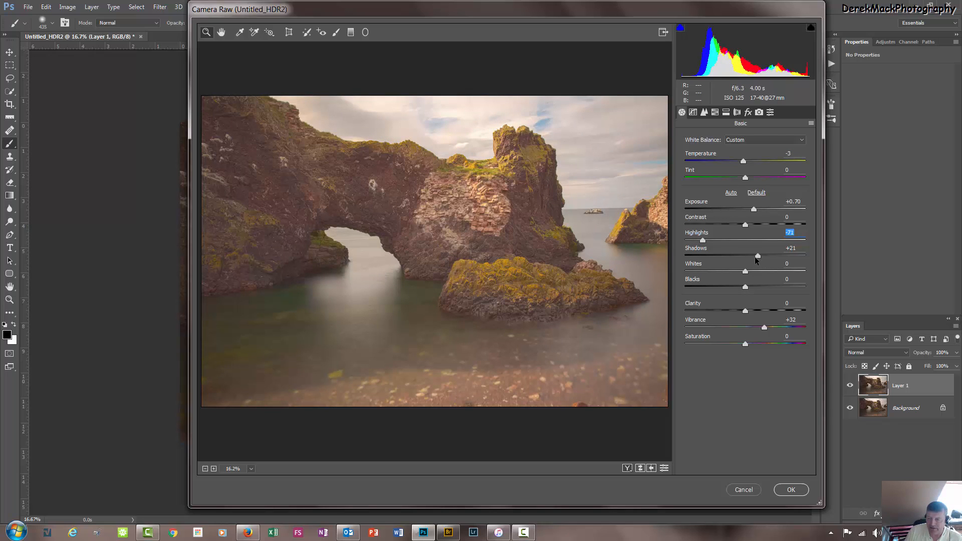
double_click(758, 256)
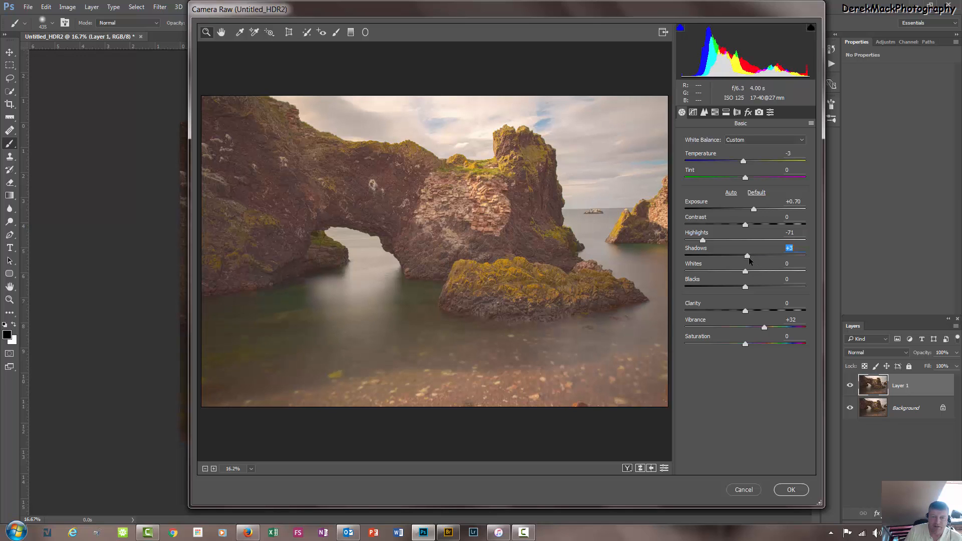
left_click_drag(746, 258, 738, 259)
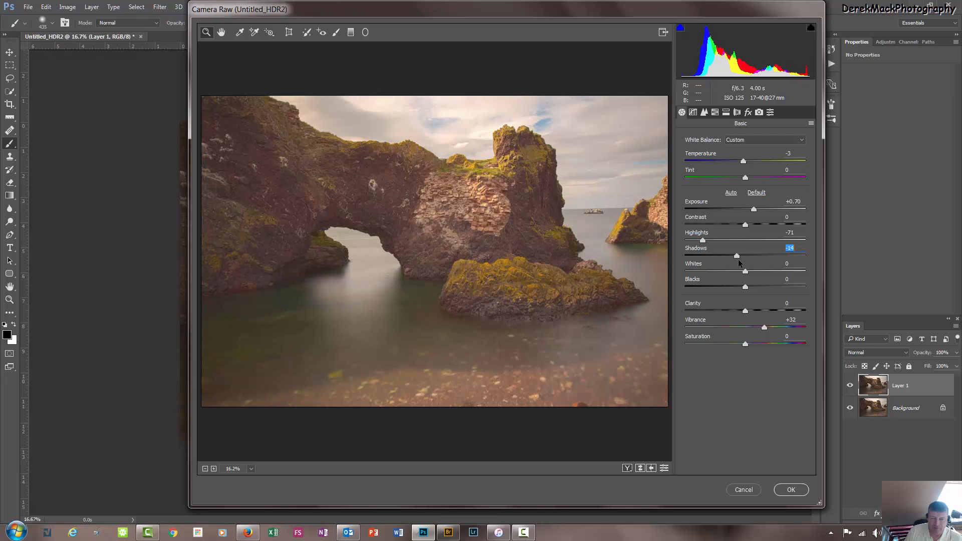
left_click(794, 494)
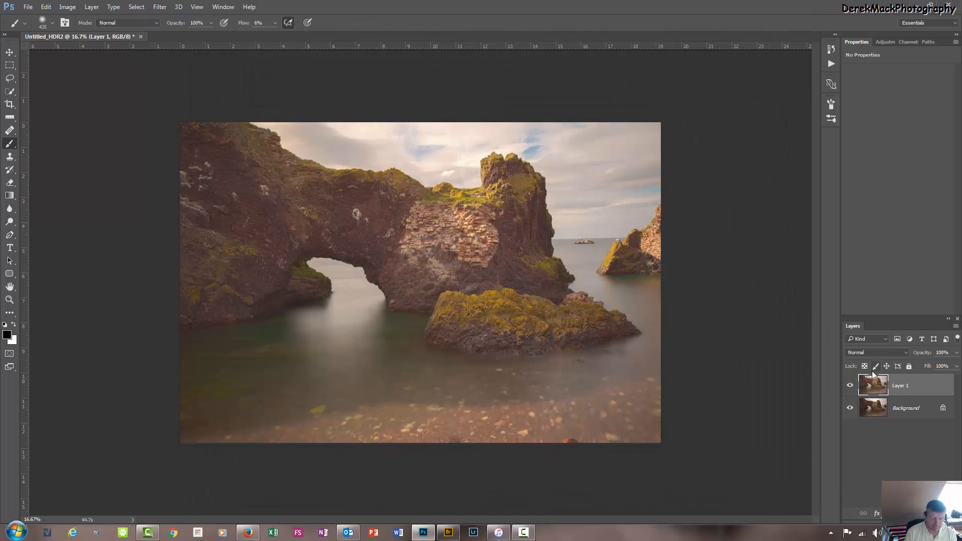
Apply a High Pass filter with a 2.0 pixel radius to Layer 1.
key("ctrl+plus")
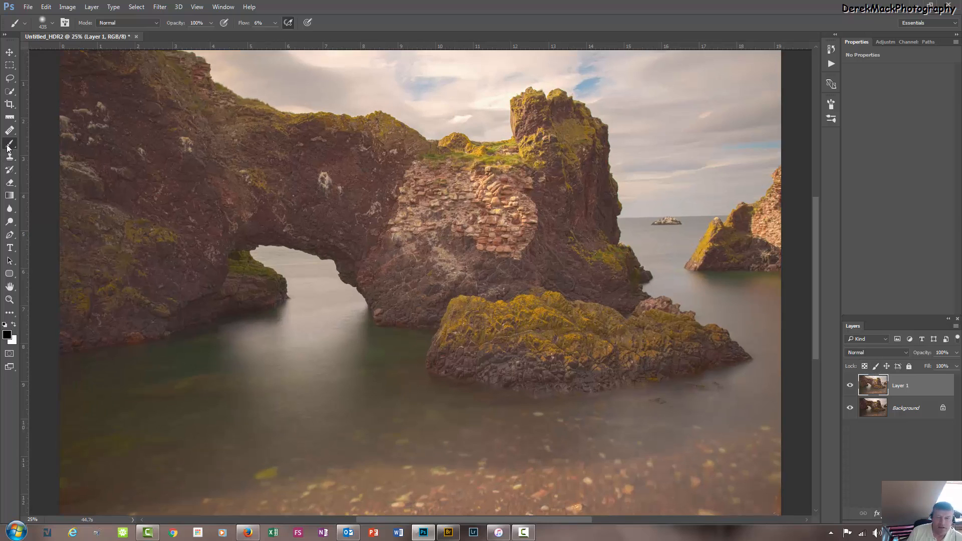
left_click(157, 8)
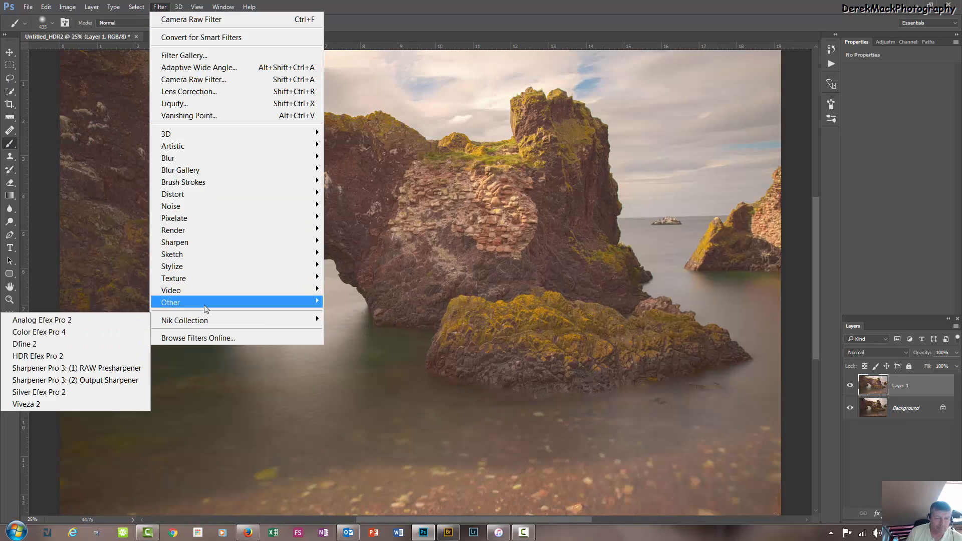
mouse_move(199, 306)
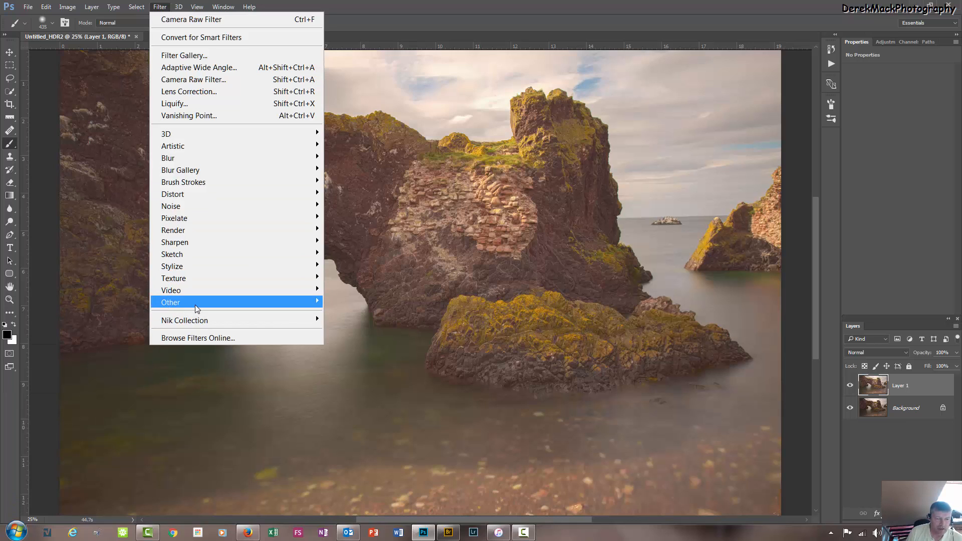
left_click(115, 315)
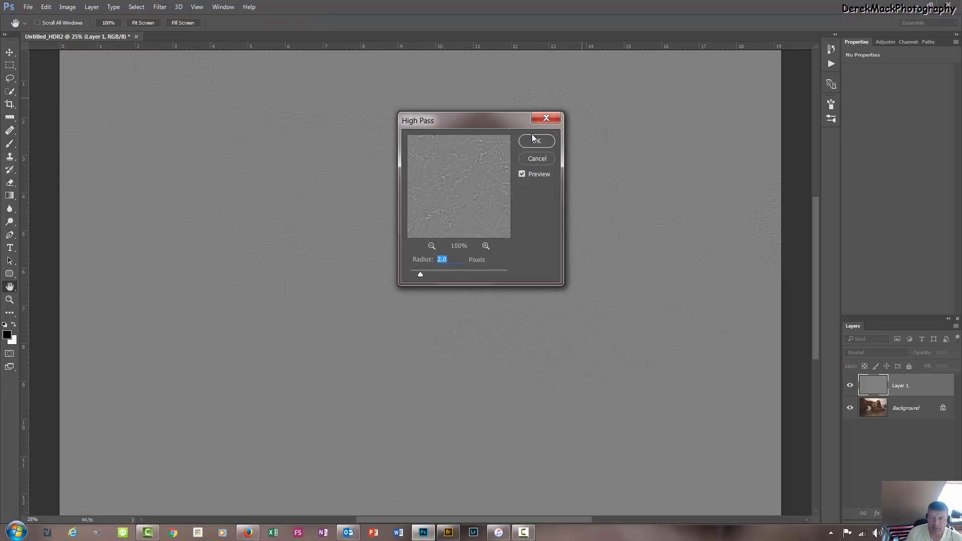
left_click(536, 141)
Add a black layer mask to Layer 1, set its blend mode to Linear Light, and make the mask active for brushing.
key("b")
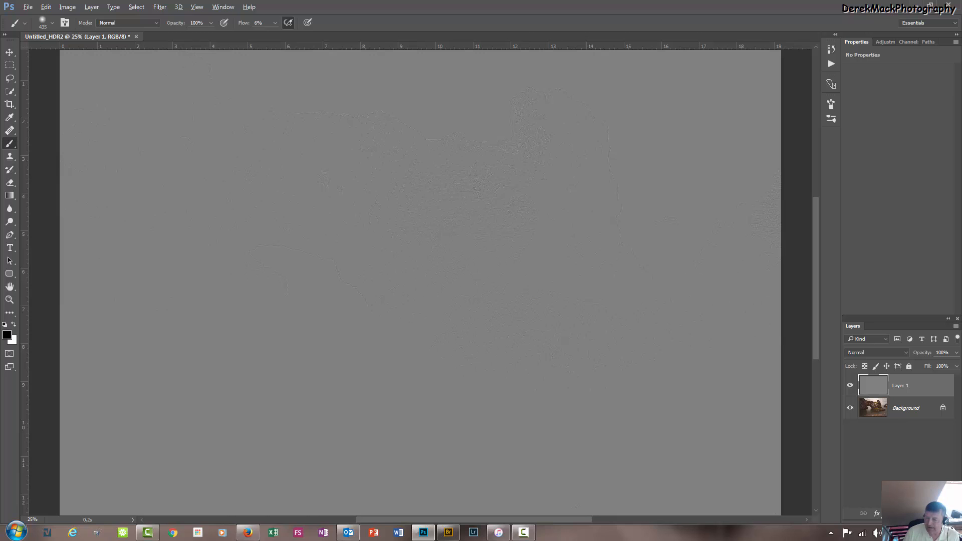
left_click(890, 514, "alt")
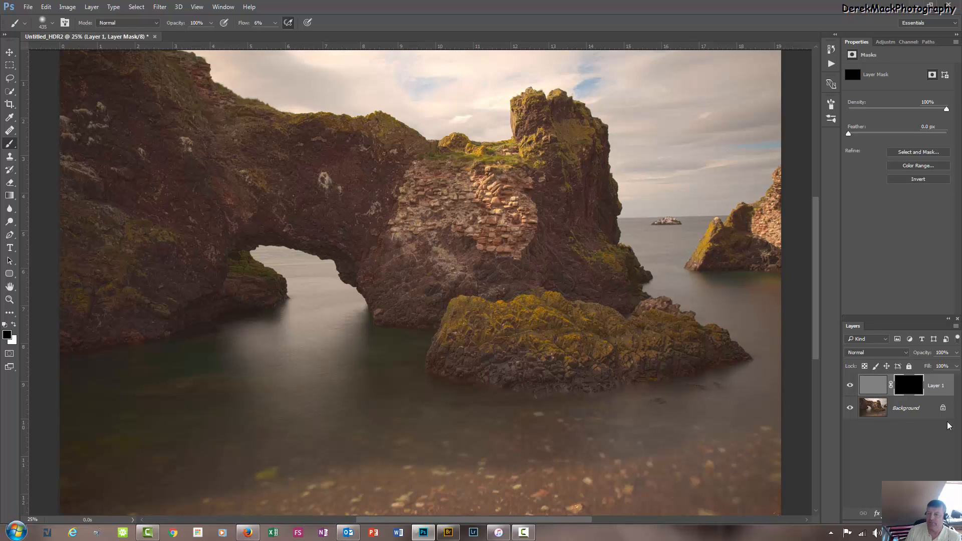
left_click(887, 353)
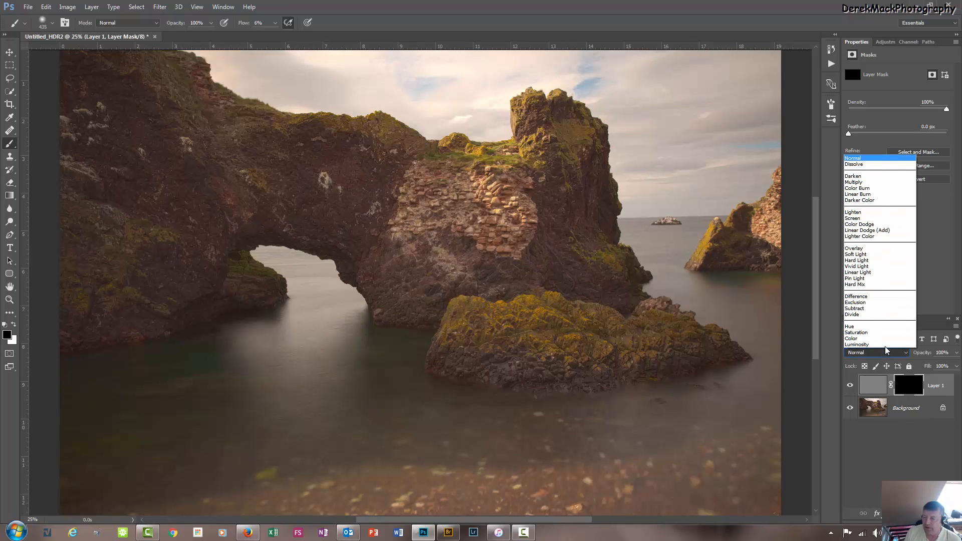
left_click(877, 272)
left_click(876, 388)
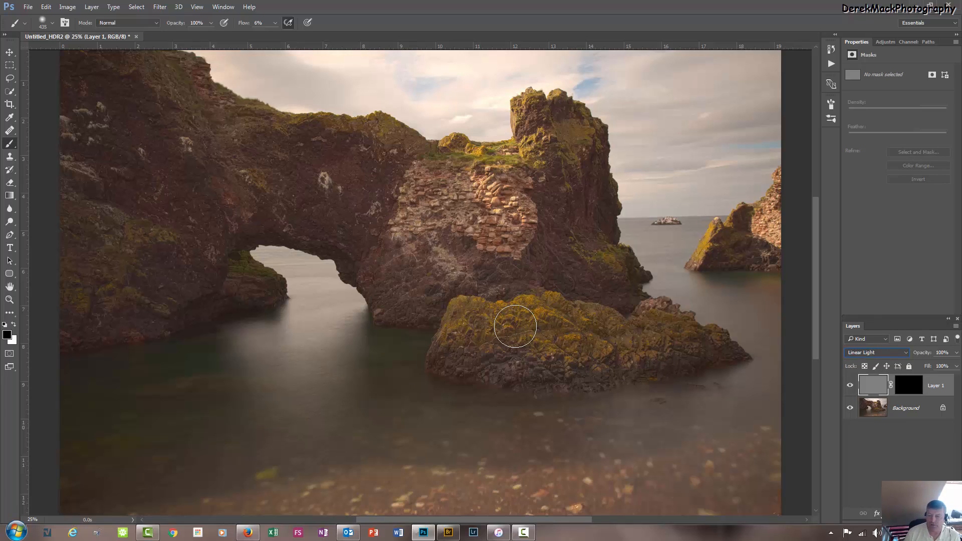
left_click(910, 386)
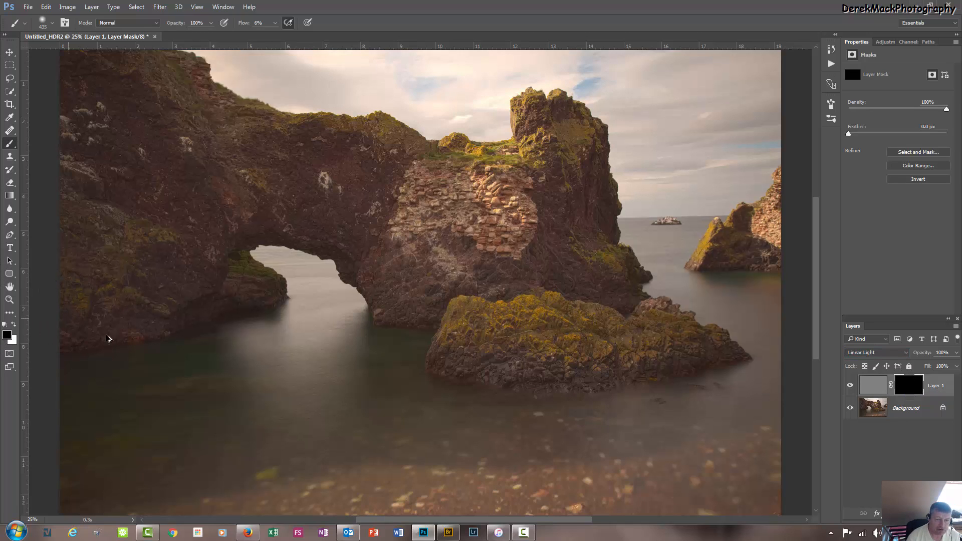
Paint white at 6% flow on Layer 1's mask over the cliffs, arch, brickwork and foreground rock, using soft brushes sized 1651 and 649.
mouse_move(140, 341)
left_mouse_down()
mouse_move(167, 350)
mouse_move(249, 315)
mouse_move(240, 321)
left_mouse_up()
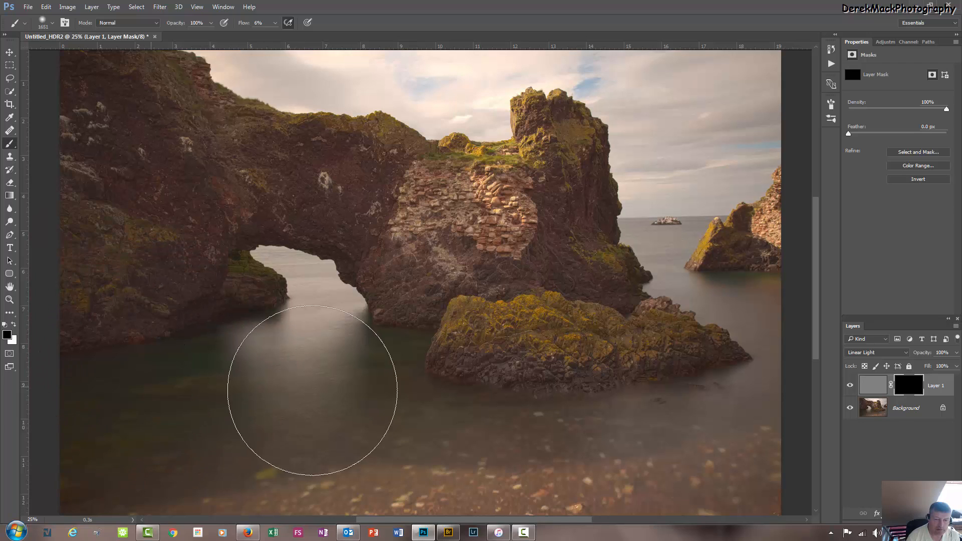
mouse_move(312, 391)
left_mouse_down()
mouse_move(97, 387)
mouse_move(397, 354)
mouse_move(166, 370)
mouse_move(183, 375)
left_mouse_up()
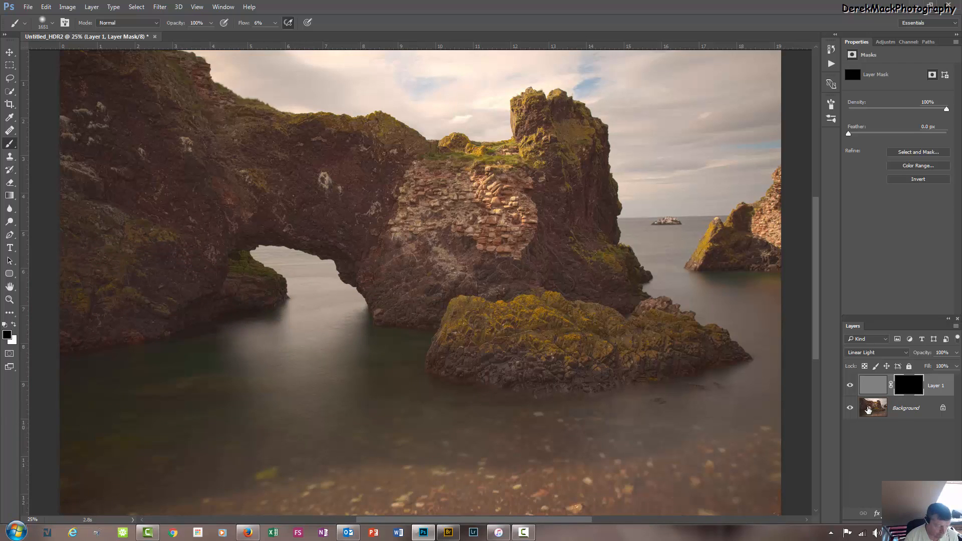
key("x")
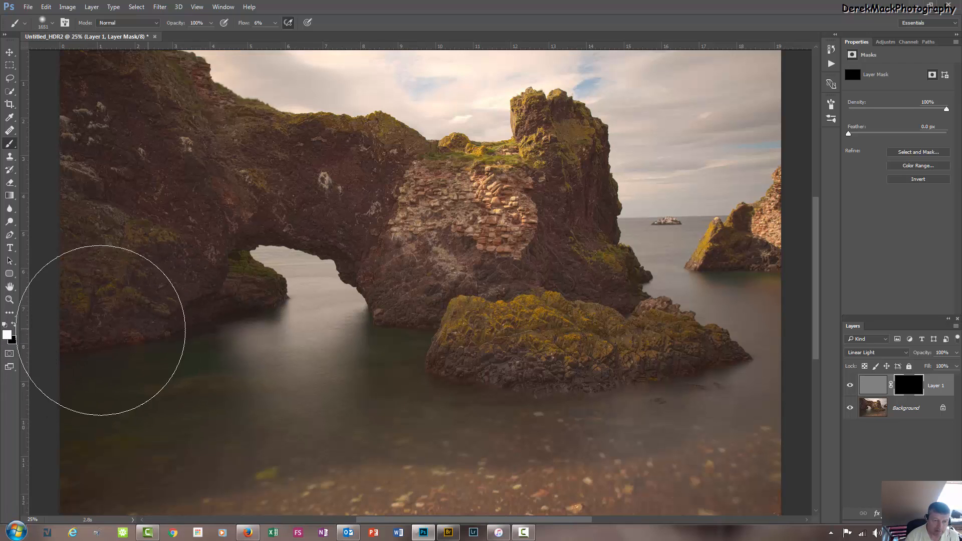
mouse_move(100, 331)
left_mouse_down()
mouse_move(158, 338)
mouse_move(127, 340)
mouse_move(125, 359)
mouse_move(158, 402)
mouse_move(209, 411)
mouse_move(132, 251)
mouse_move(142, 206)
mouse_move(119, 178)
mouse_move(62, 294)
mouse_move(130, 314)
mouse_move(145, 254)
mouse_move(112, 141)
mouse_move(133, 194)
left_mouse_up()
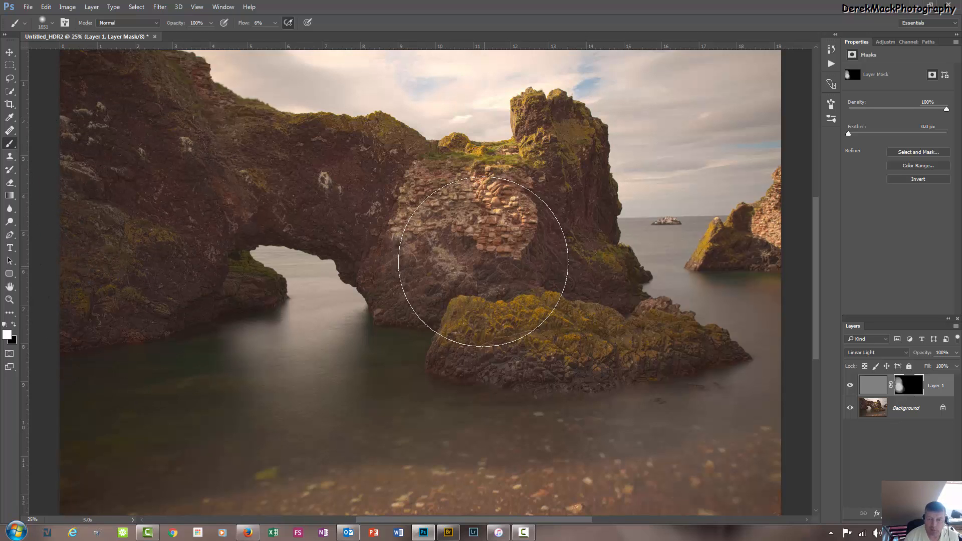
left_click_drag(511, 242, 465, 301)
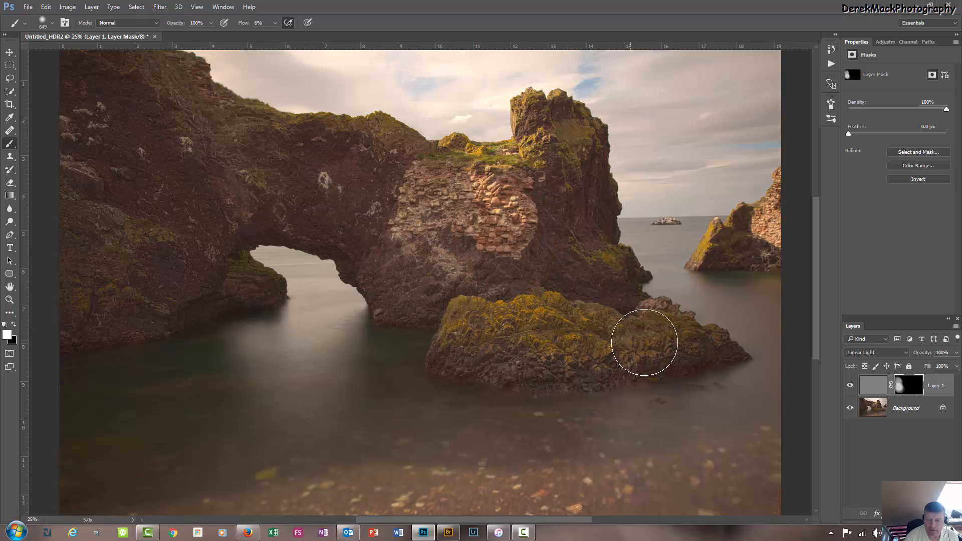
mouse_move(644, 342)
left_mouse_down()
mouse_move(558, 320)
mouse_move(554, 254)
mouse_move(515, 197)
mouse_move(497, 223)
mouse_move(467, 197)
mouse_move(438, 200)
mouse_move(422, 239)
mouse_move(452, 247)
mouse_move(556, 185)
mouse_move(578, 160)
mouse_move(566, 154)
mouse_move(547, 170)
left_mouse_up()
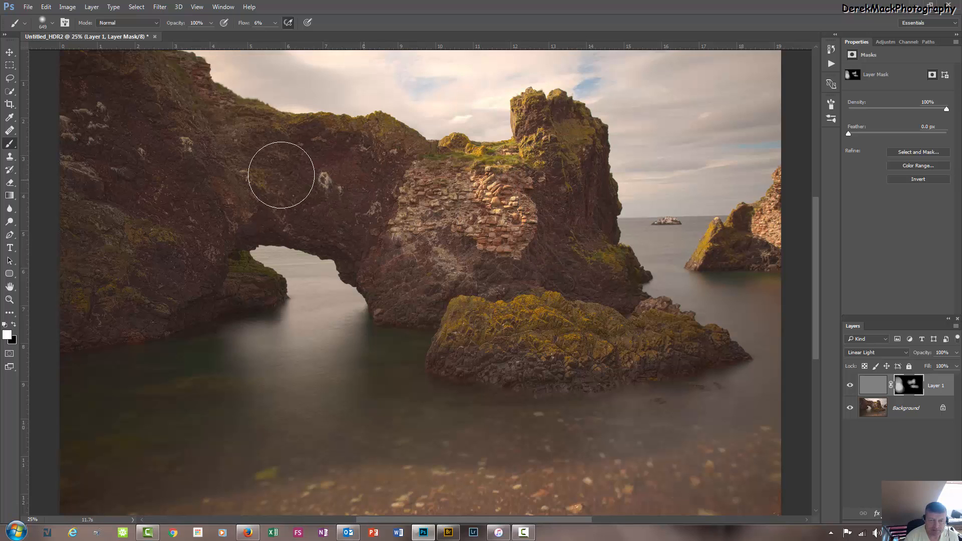
mouse_move(281, 175)
left_mouse_down()
mouse_move(217, 153)
mouse_move(232, 153)
mouse_move(174, 94)
mouse_move(124, 75)
mouse_move(182, 128)
mouse_move(139, 117)
mouse_move(97, 157)
mouse_move(68, 238)
mouse_move(151, 282)
mouse_move(221, 179)
mouse_move(141, 297)
mouse_move(120, 304)
mouse_move(99, 283)
left_mouse_up()
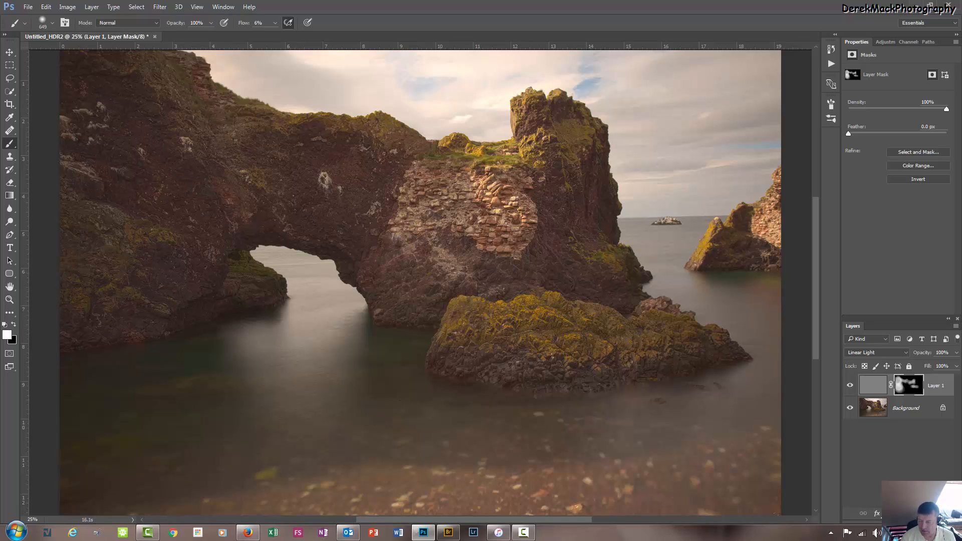
Add a Curves adjustment layer with an upper point at input 143, output 155 and a shadow point at input 60, output 55.
left_click(905, 513)
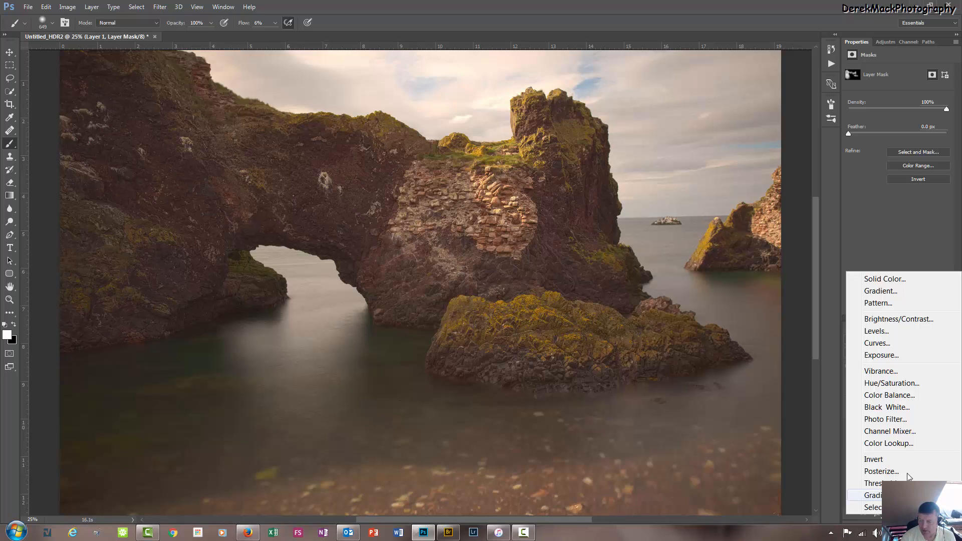
left_click(876, 343)
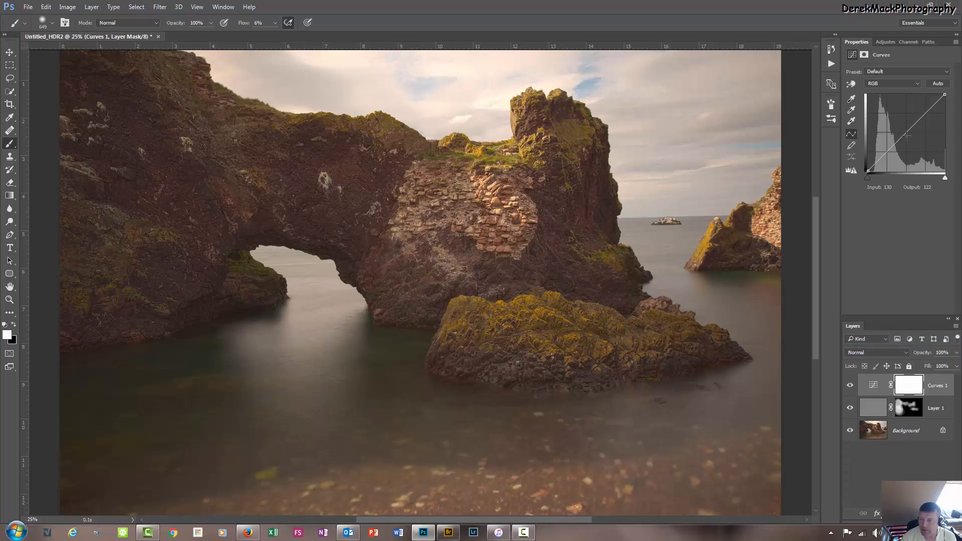
left_click(905, 135)
left_click_drag(905, 136, 911, 123)
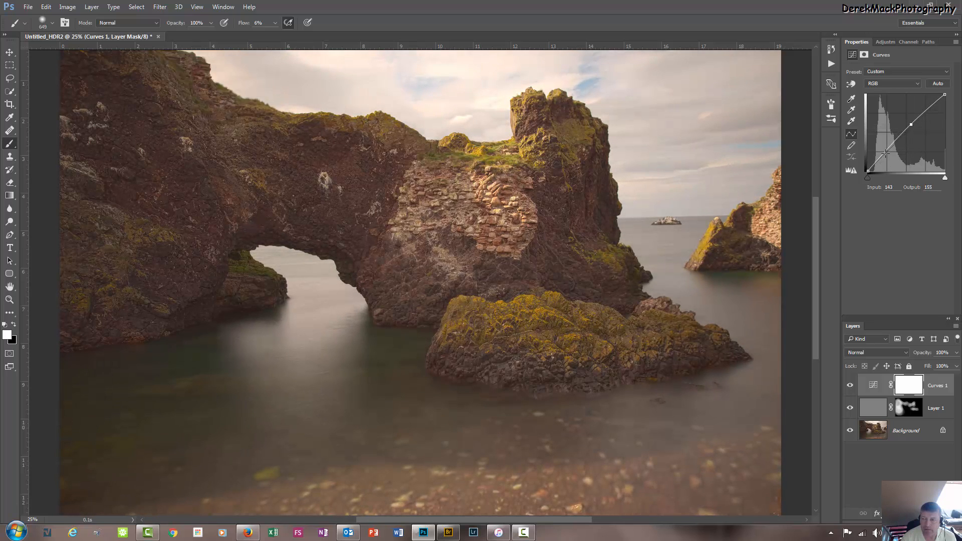
left_click_drag(886, 154, 885, 157)
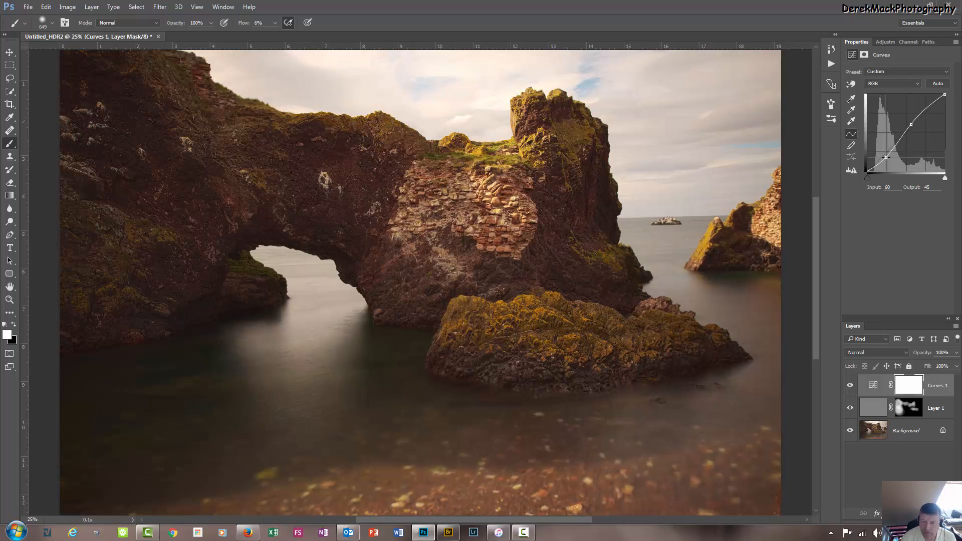
left_click_drag(886, 158, 886, 154)
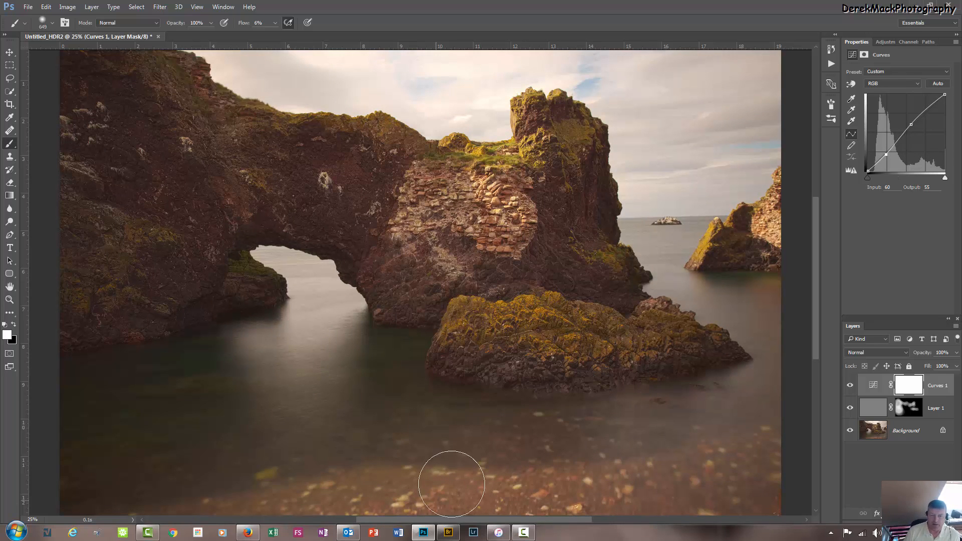
Add a Color Balance adjustment layer with midtones at Cyan-Red +19, Magenta-Green +7 and Yellow-Blue -7.
left_click(887, 513)
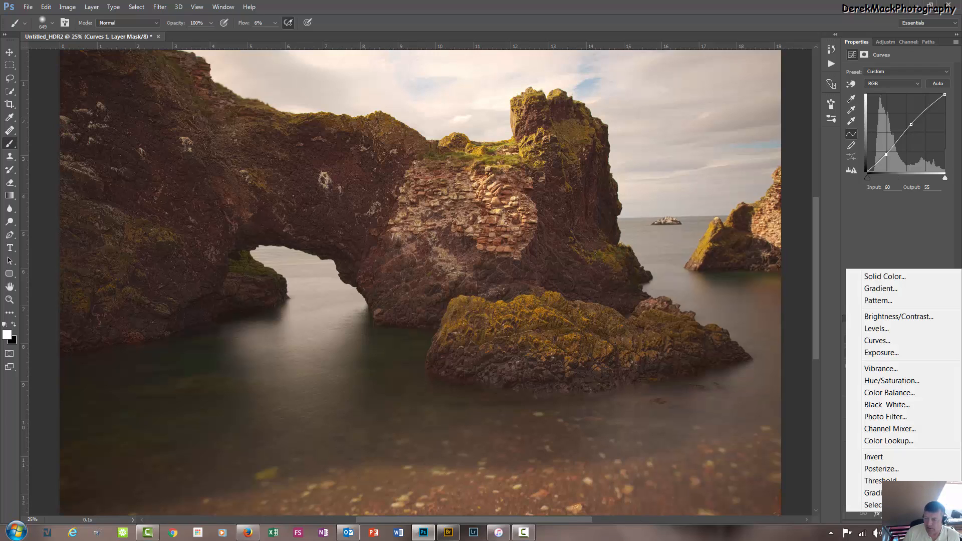
left_click(892, 393)
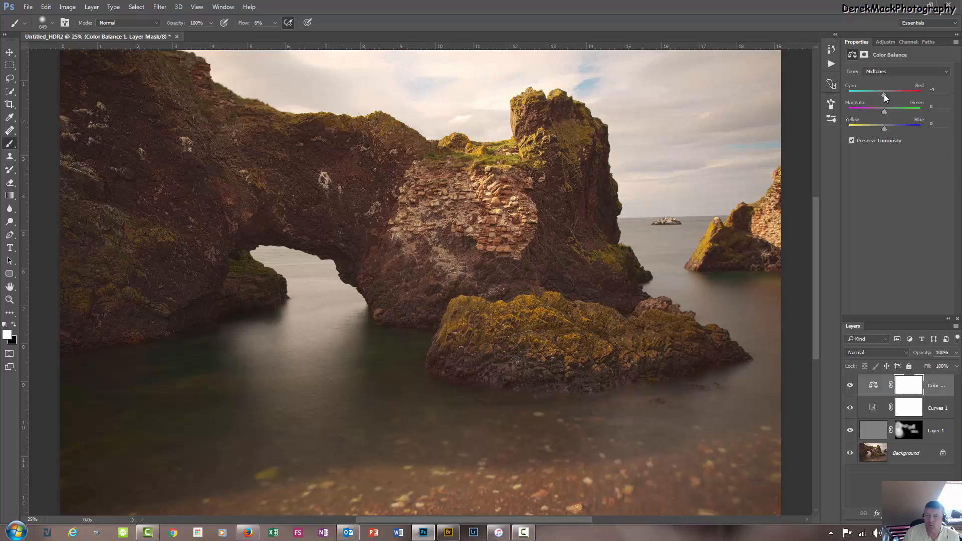
left_click_drag(884, 94, 894, 95)
mouse_move(883, 111)
left_mouse_down()
mouse_move(903, 112)
mouse_move(873, 118)
mouse_move(884, 120)
left_mouse_up()
left_click_drag(883, 128, 892, 131)
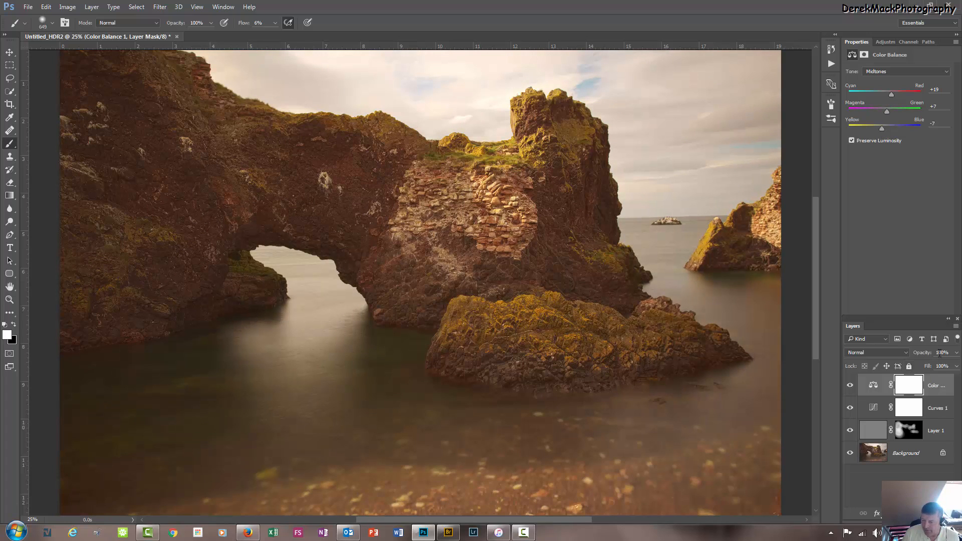
Set the Color Balance layer's blend mode to Saturation, compare the image with it off and on, and lower its opacity to 46%.
left_click(894, 355)
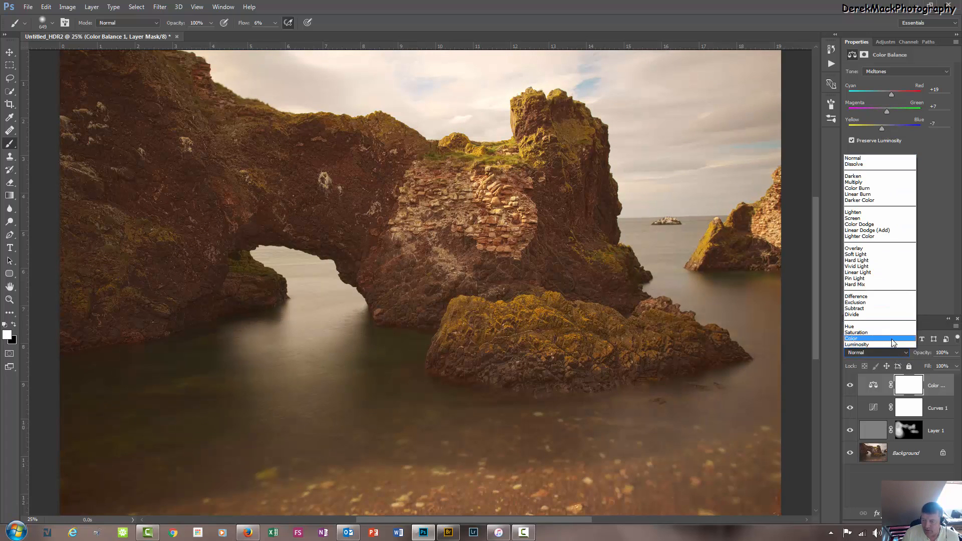
left_click(894, 341)
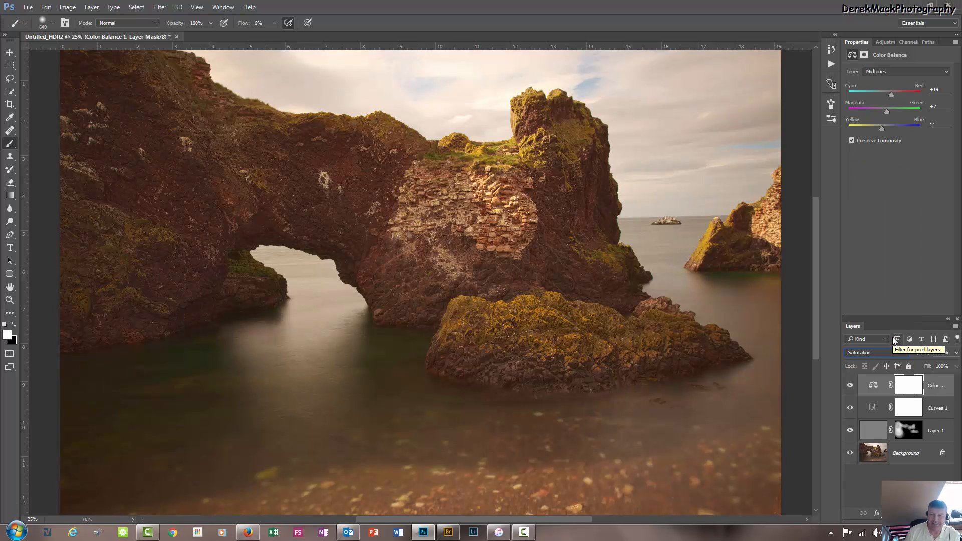
left_click(849, 384)
left_click(850, 385)
left_click(850, 384)
left_click(850, 384)
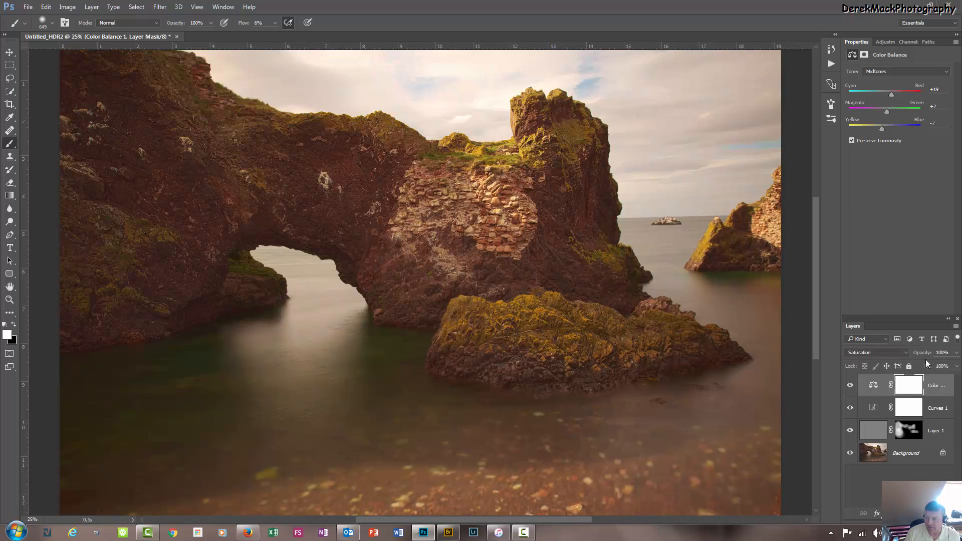
left_click(956, 354)
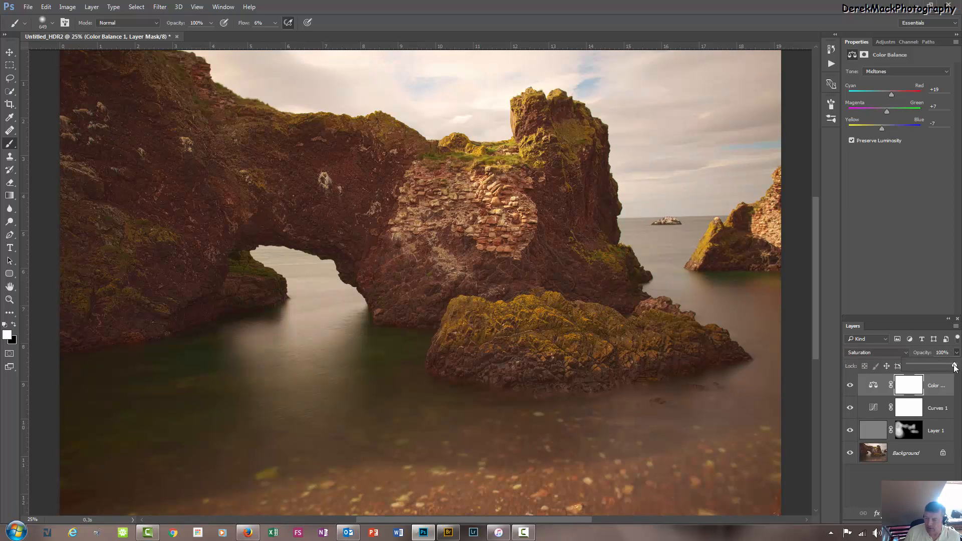
left_click_drag(954, 366, 926, 370)
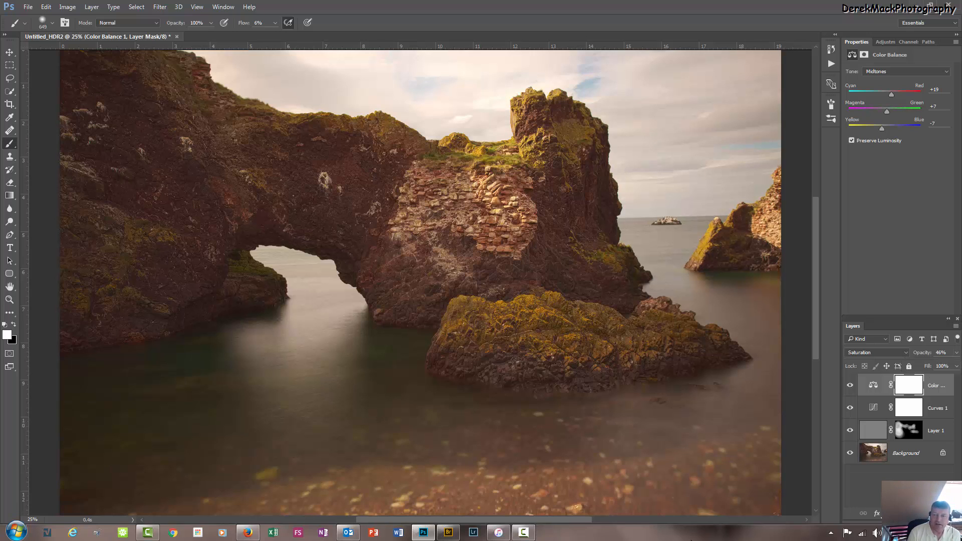
Draw a Ruler line along the sea horizon from the small rock at the edge to the main rock stack.
key("ctrl+minus")
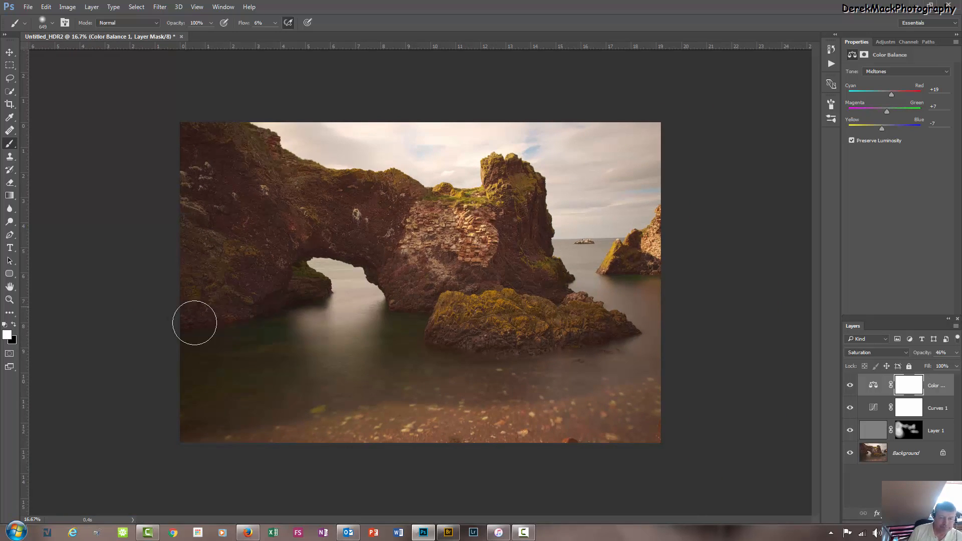
right_click(9, 145)
left_click(9, 130)
right_click(9, 130)
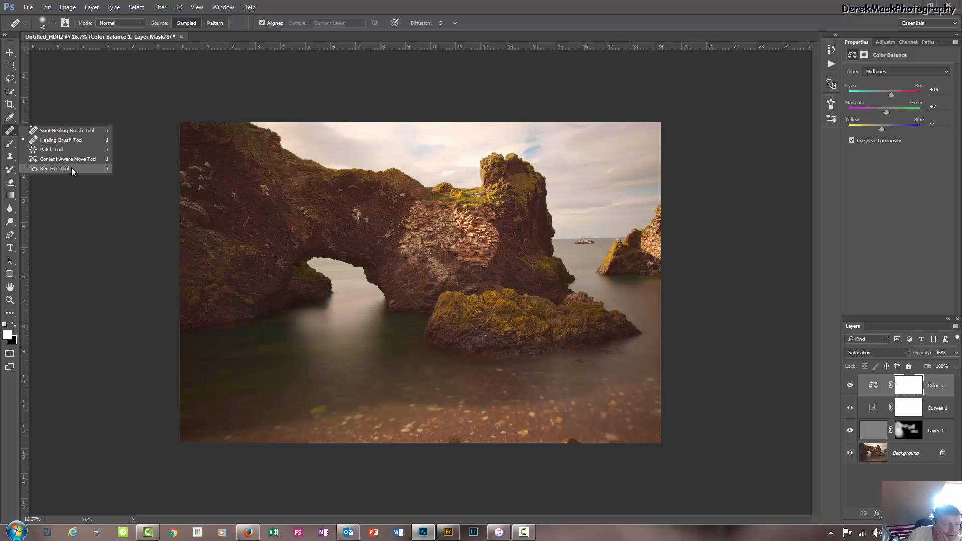
left_click(10, 118)
right_click(10, 118)
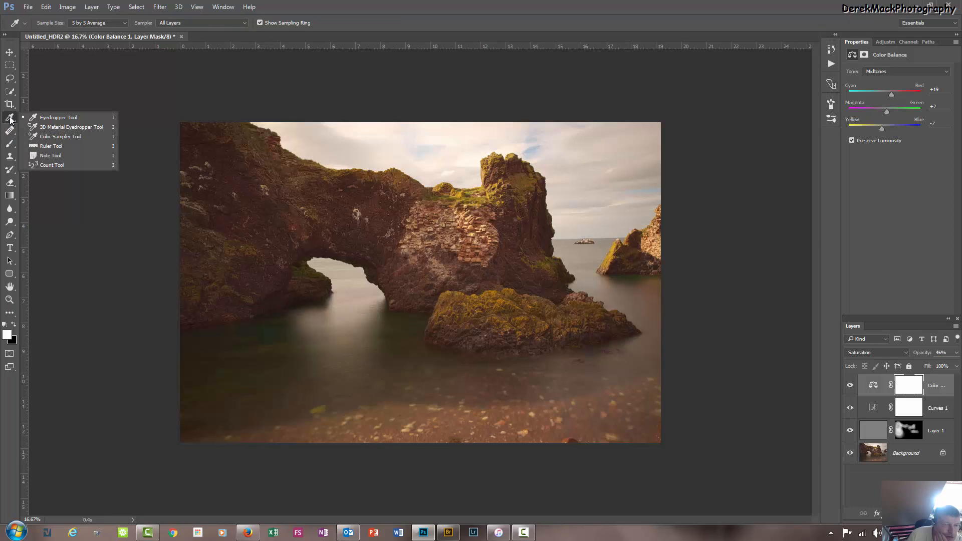
left_click(52, 146)
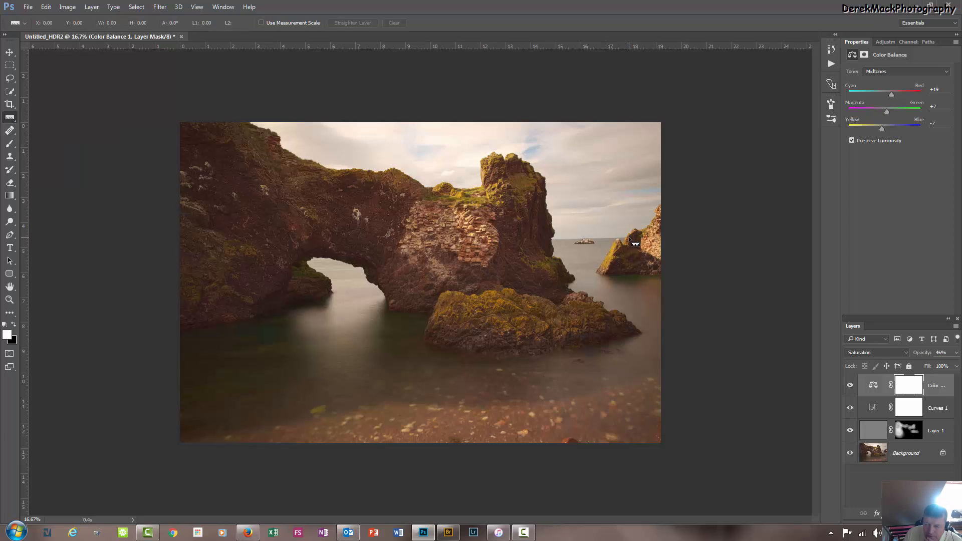
left_click_drag(629, 238, 535, 242)
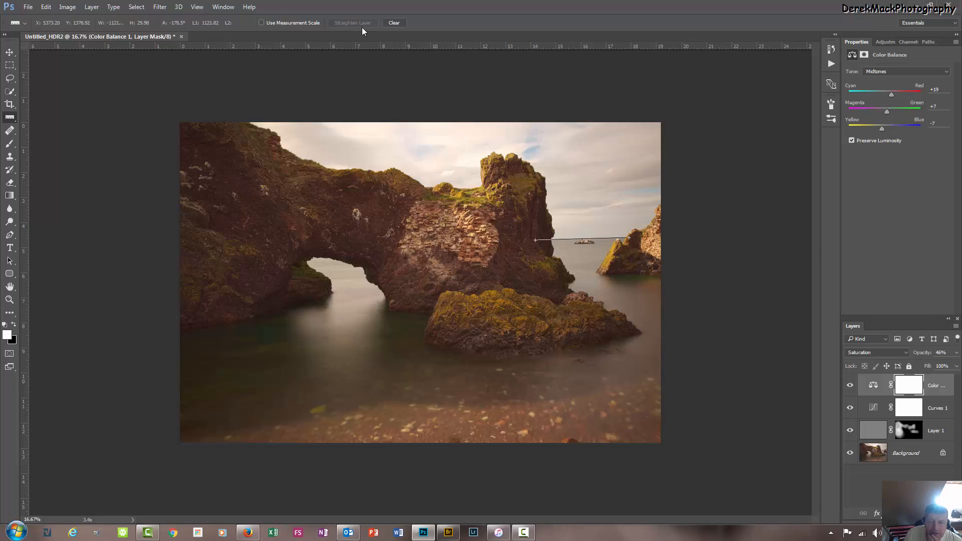
Stamp all visible layers into a new top layer and straighten it to the ruler line.
left_click(901, 392)
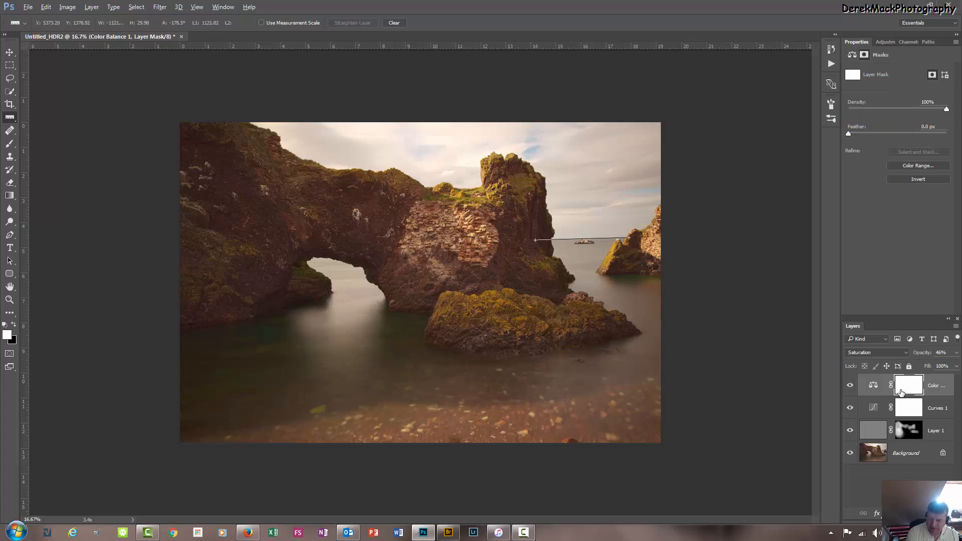
key("ctrl+alt+shift+e")
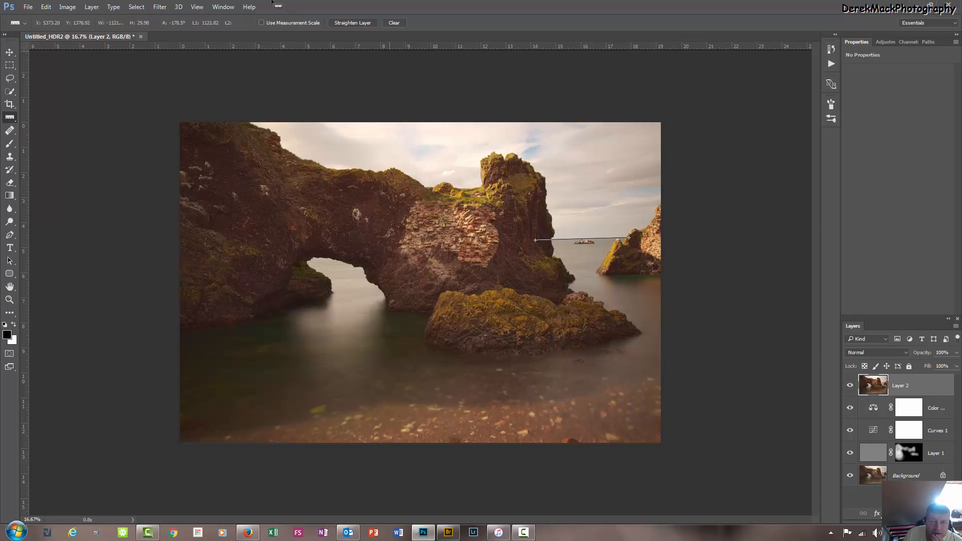
left_click(350, 23)
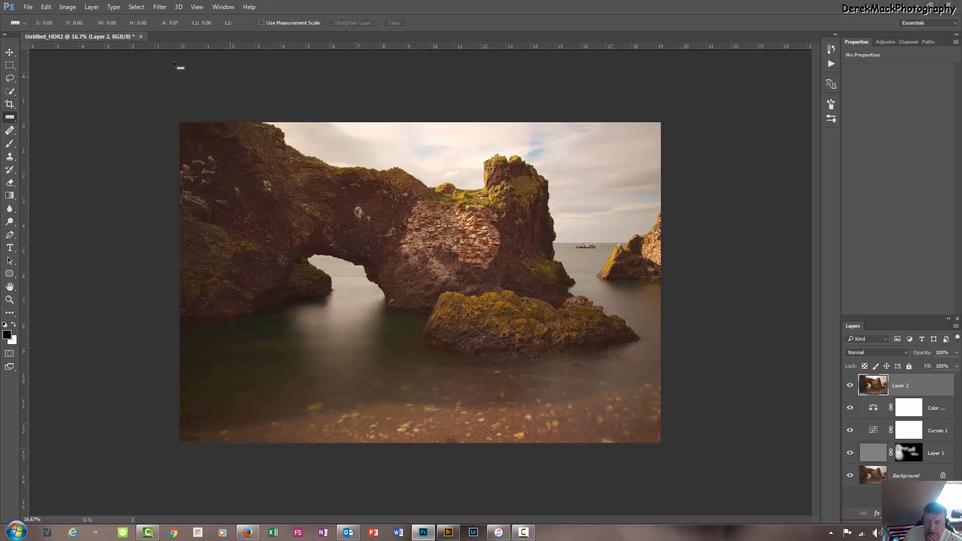
Crop the straightened image slightly inwards at a 2:3 ratio to trim its tilted edges, and fit the result to the window.
left_click(9, 104)
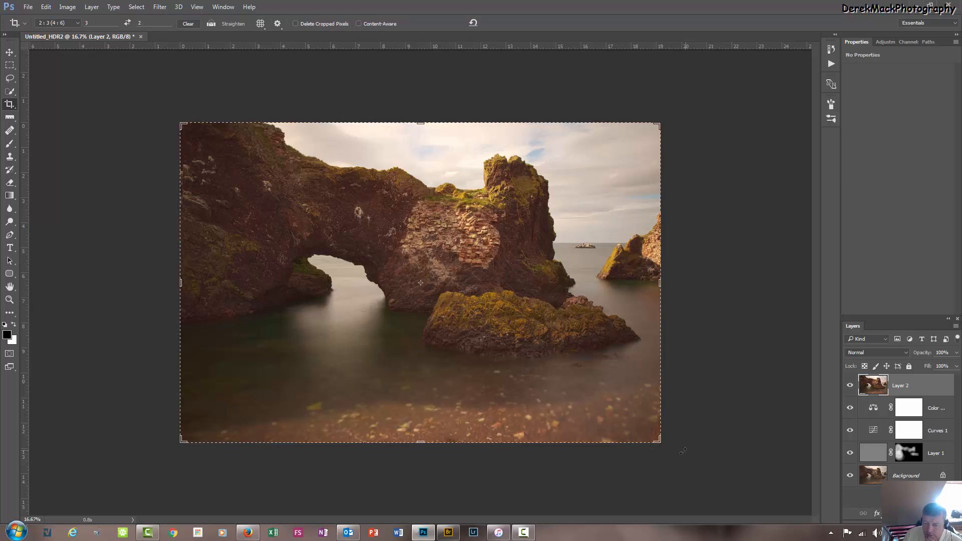
left_click_drag(657, 448, 654, 411)
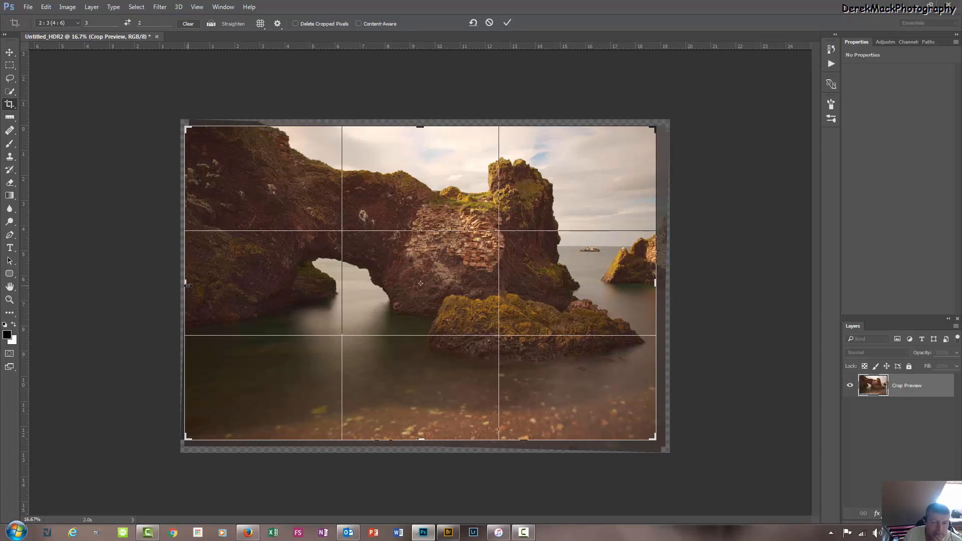
left_click_drag(190, 295, 204, 288)
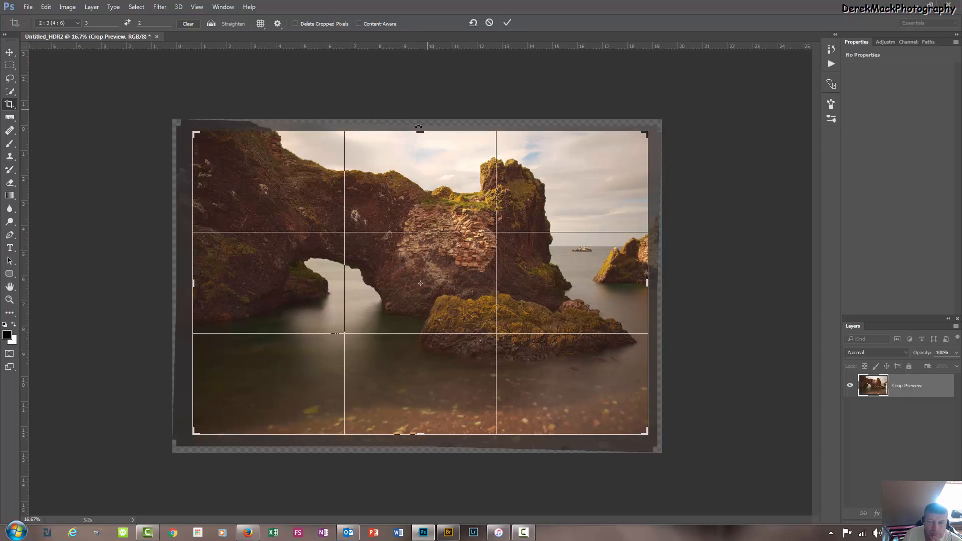
left_click_drag(424, 131, 423, 140)
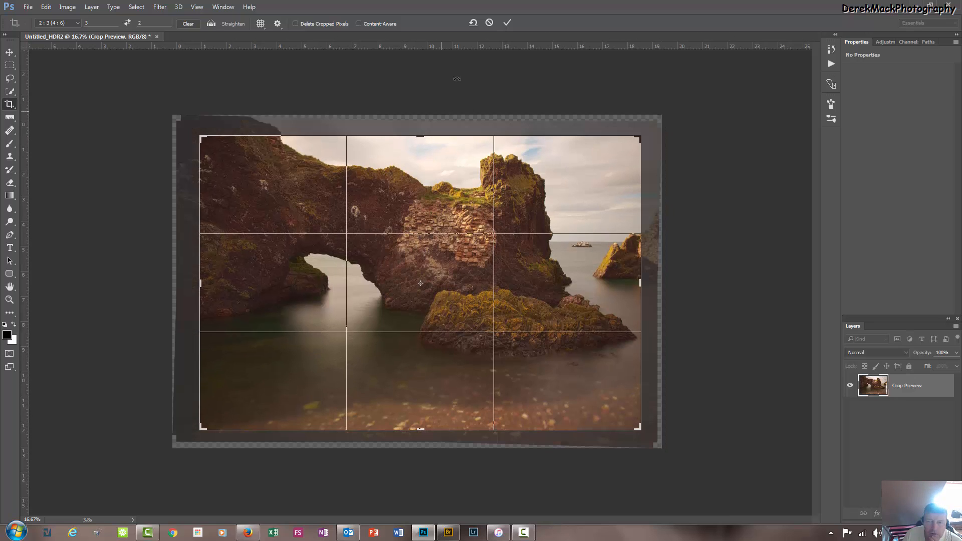
left_click(509, 18)
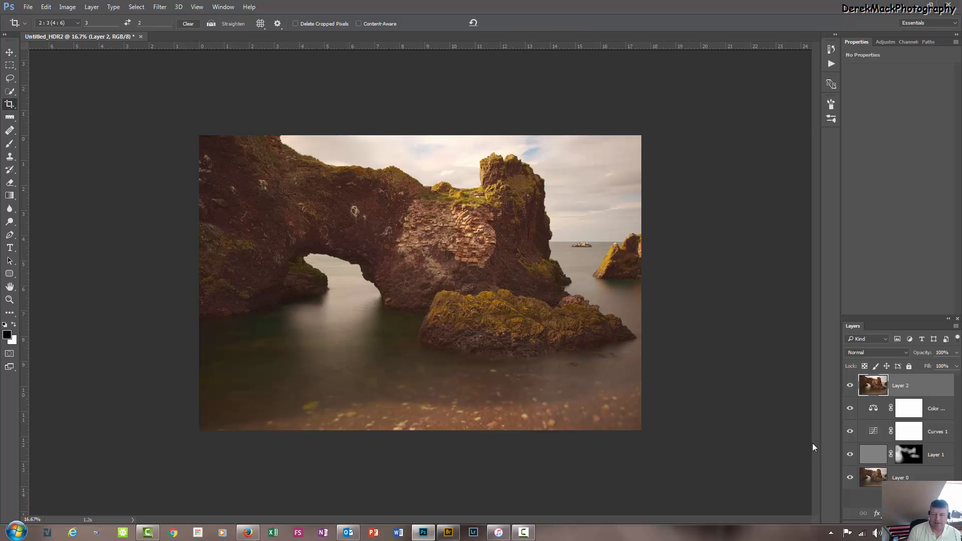
key("ctrl+0")
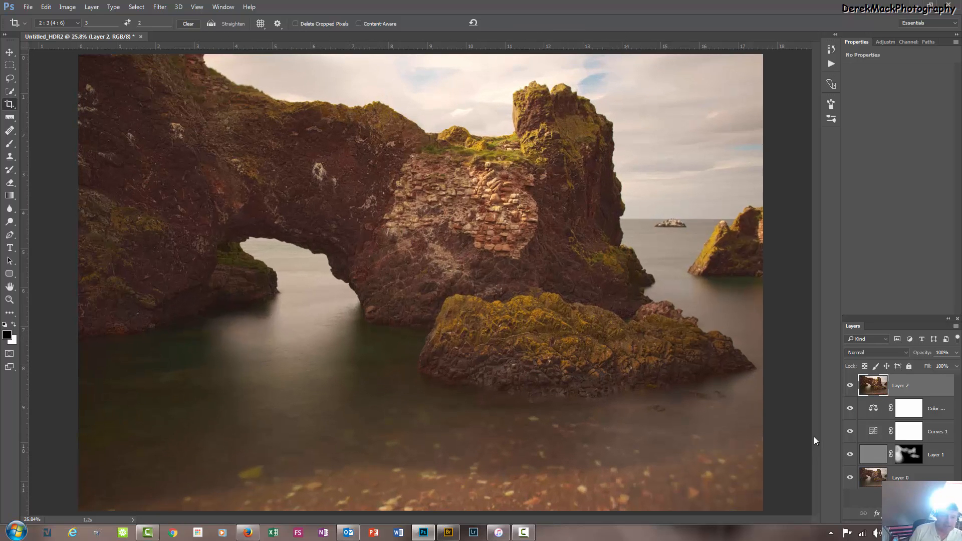